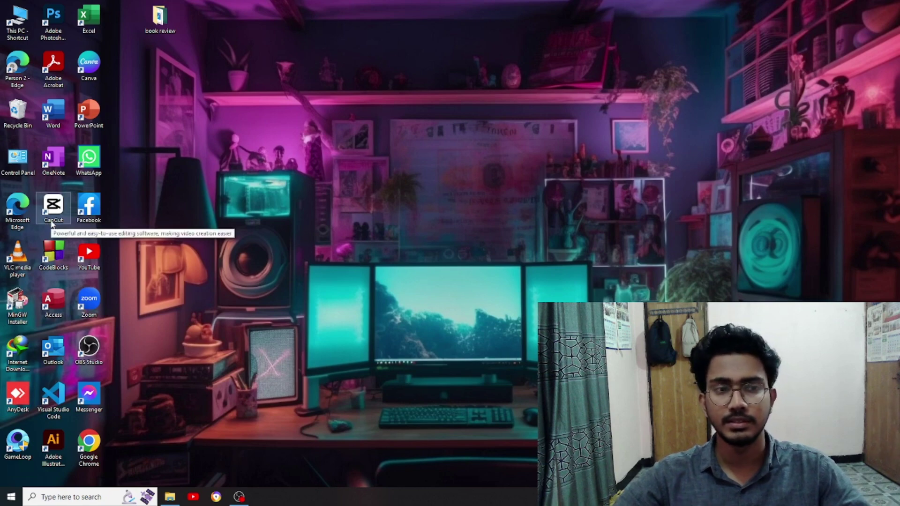
Refresh the desktop several times from its right-click menu
right_click(312, 197)
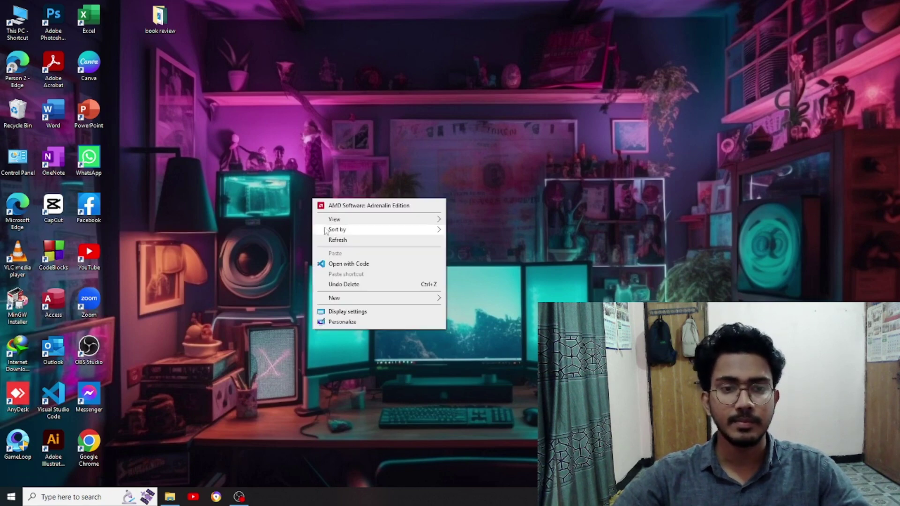
click(335, 240)
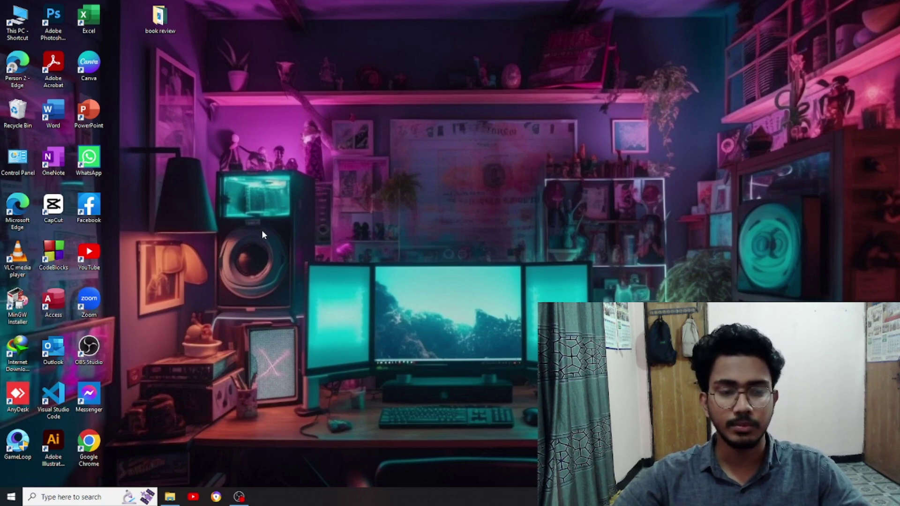
click(12, 497)
click(304, 256)
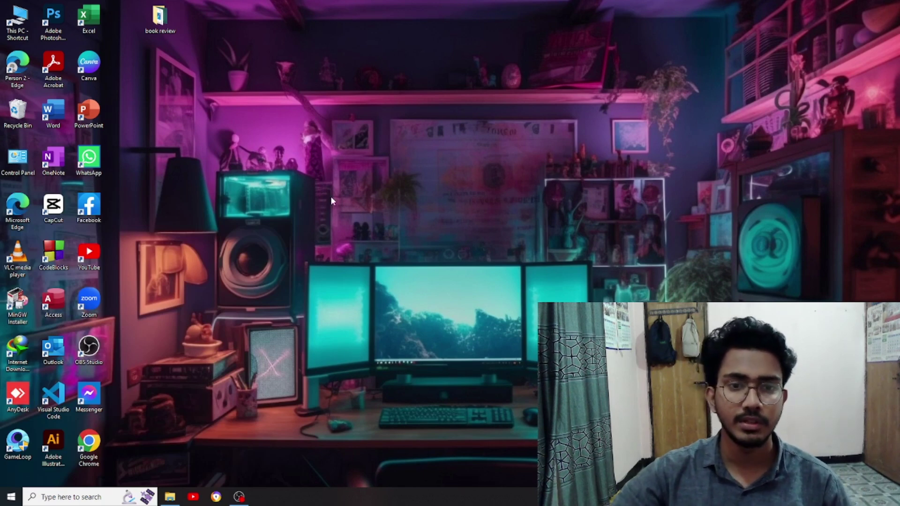
right_click(345, 196)
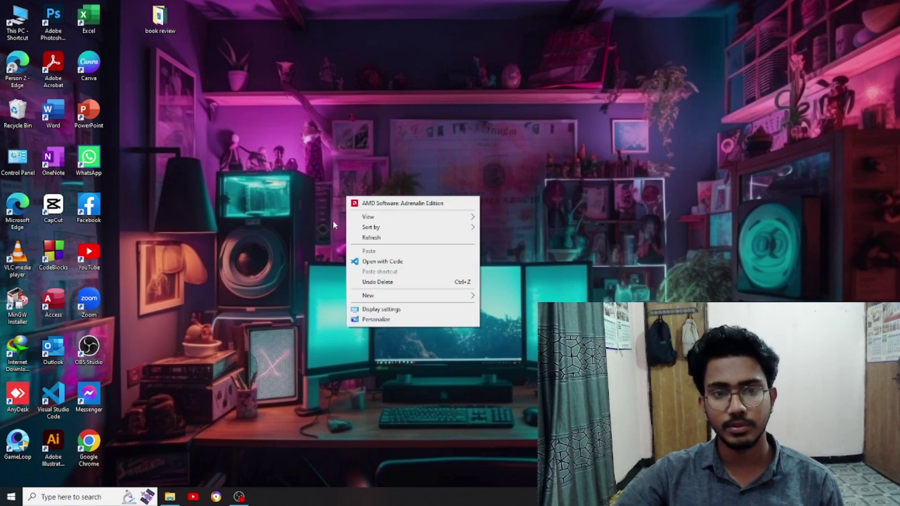
click(370, 238)
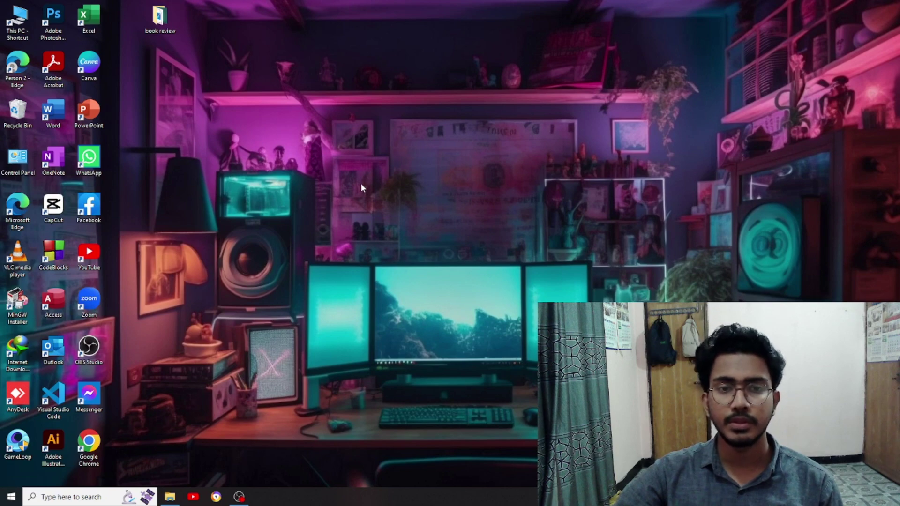
right_click(307, 188)
click(344, 226)
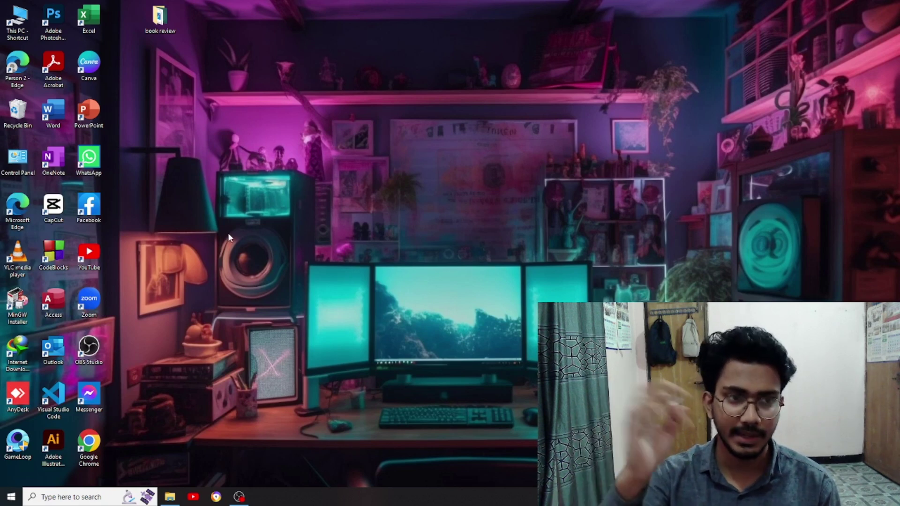
Launch CapCut, maximize its window, and start a new project
click(52, 214)
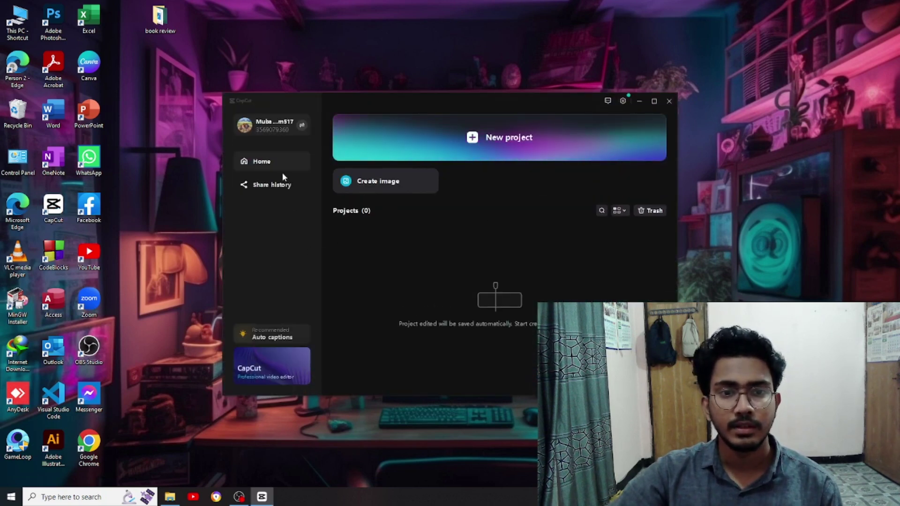
click(654, 104)
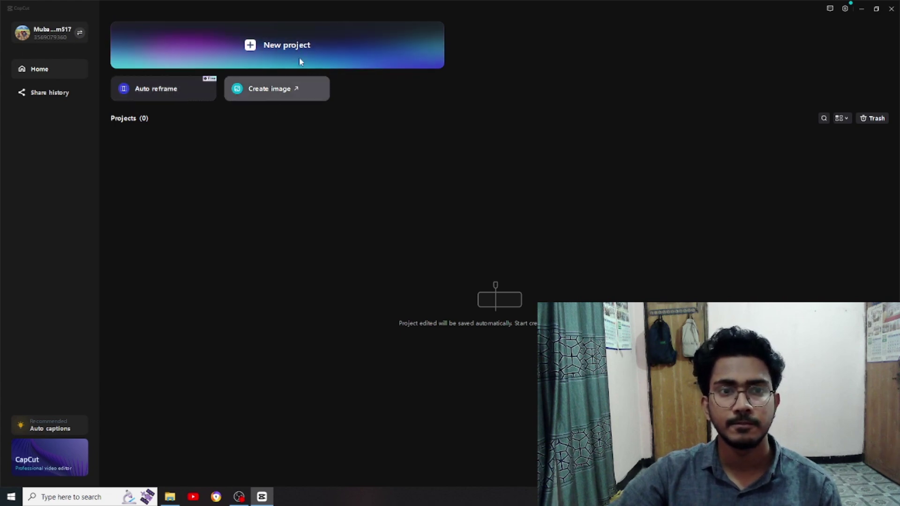
click(312, 41)
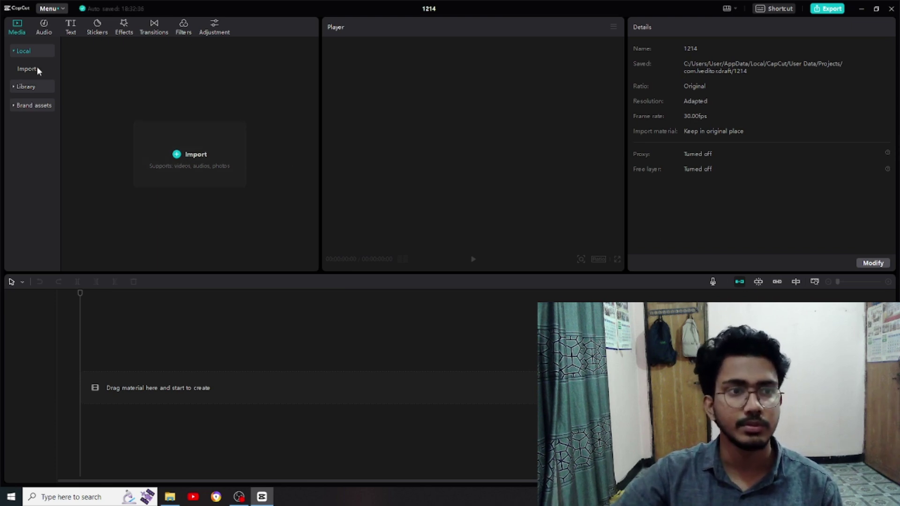
Import the 1126(1) video from the Art of leveing folder on drive D
click(177, 155)
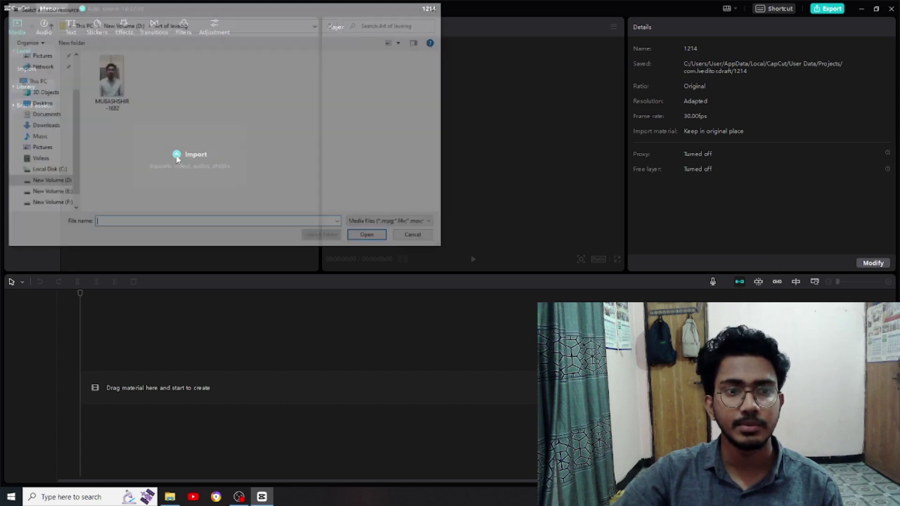
scroll(41, 175, down, 1)
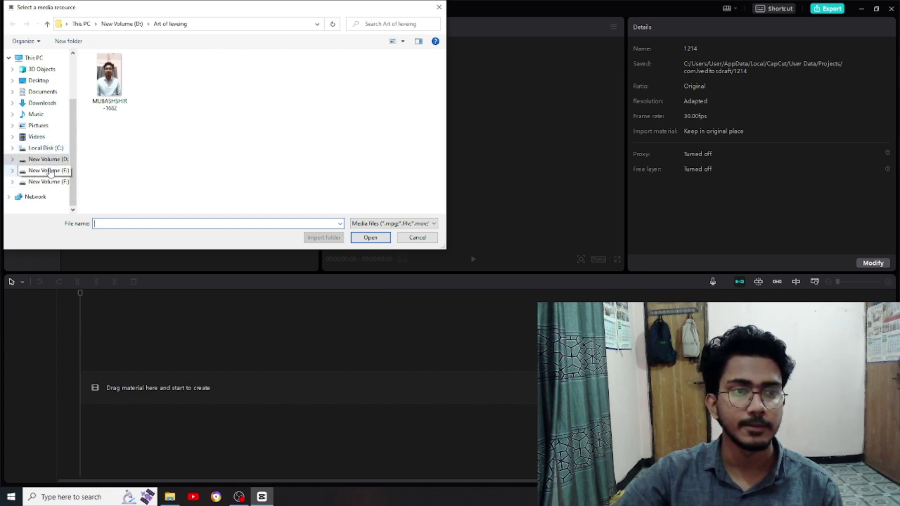
click(54, 159)
click(109, 78)
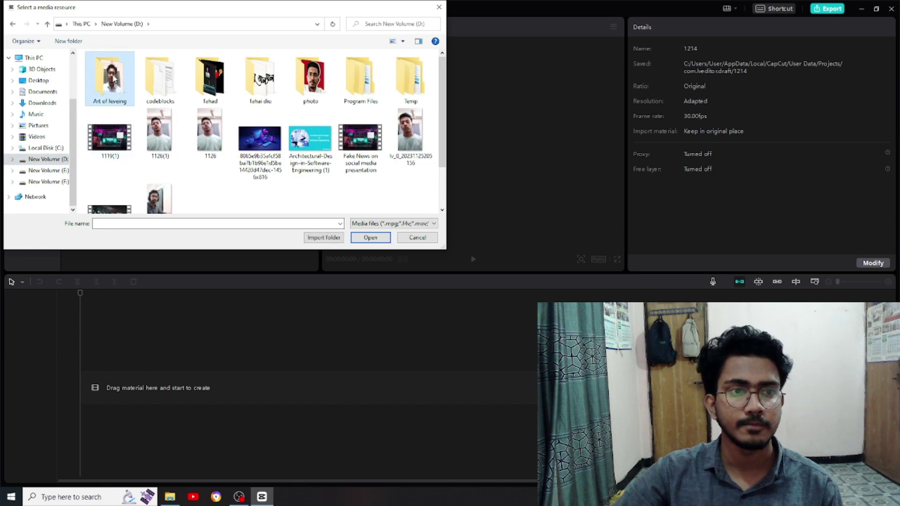
click(164, 141)
click(363, 237)
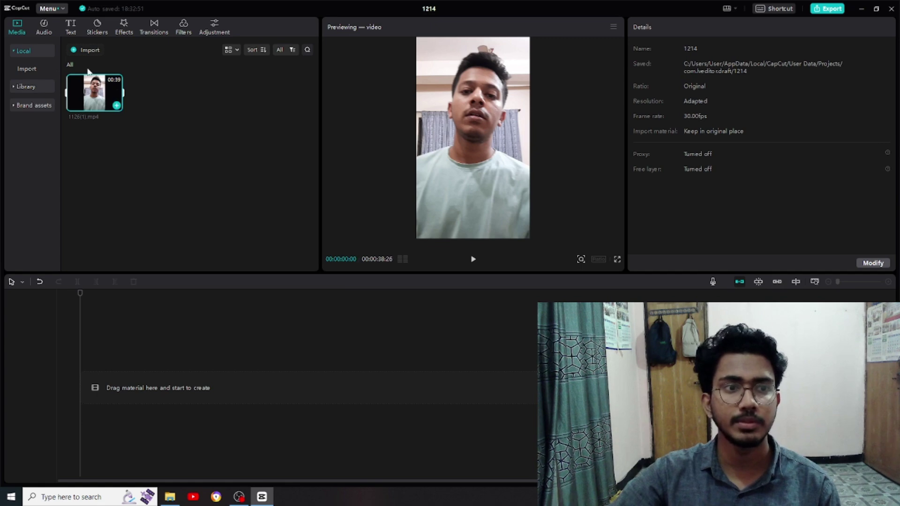
Import the second talking-head video from Art of leveing and place 1126(1).mp4 on the timeline
click(88, 53)
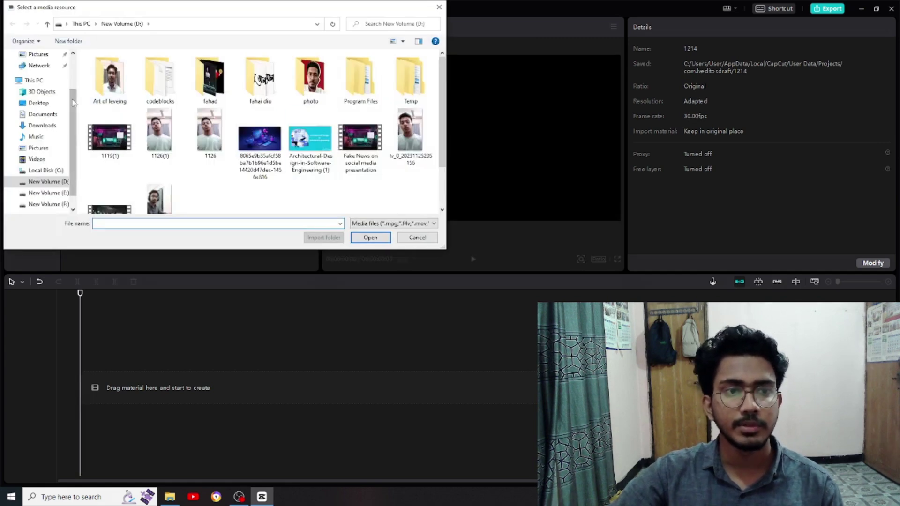
double_click(120, 87)
click(112, 88)
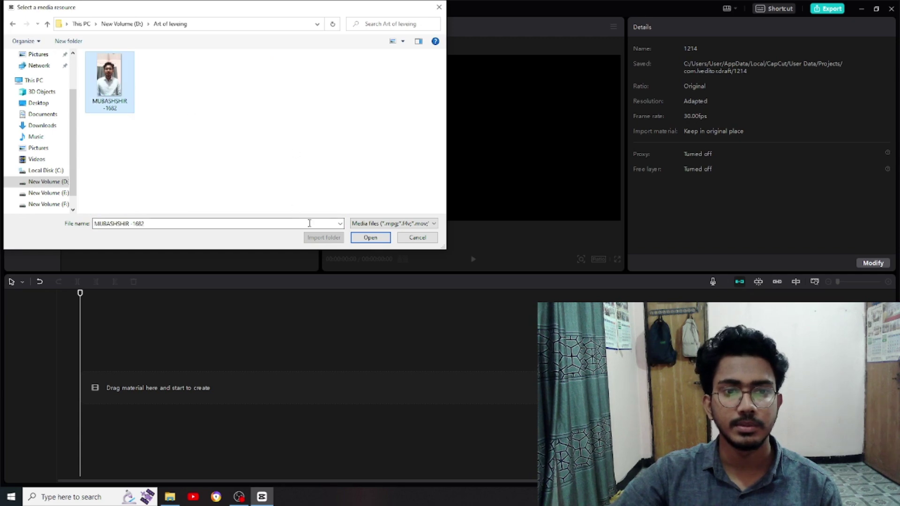
click(370, 237)
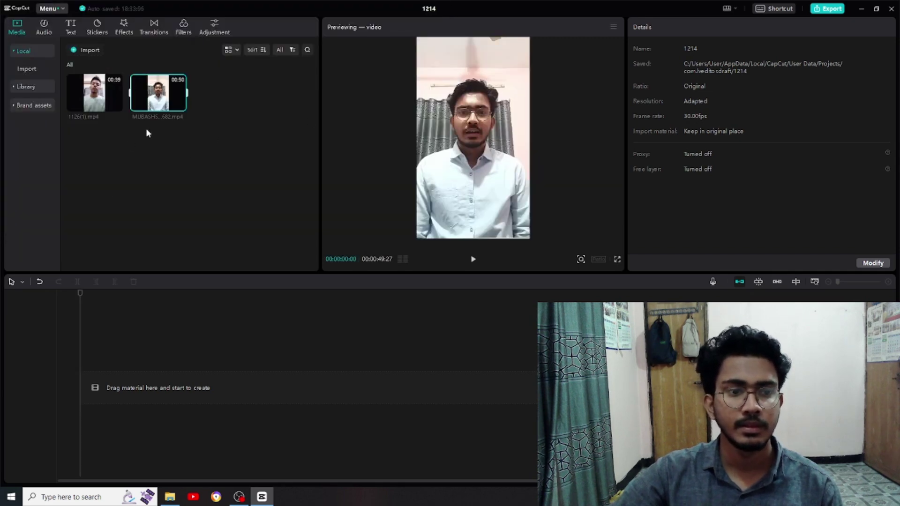
drag(112, 103, 82, 385)
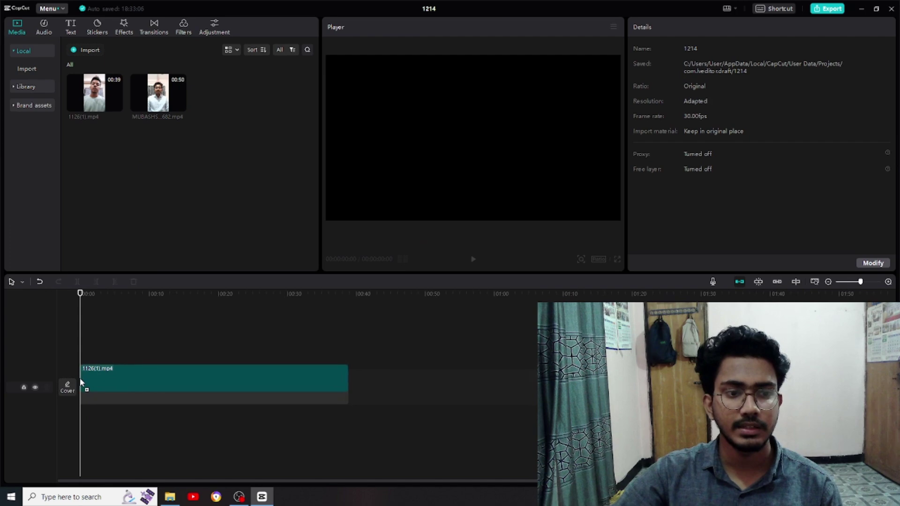
Put the second video after 1126(1).mp4 and preview the 00:01:28:23 sequence
drag(157, 101, 352, 389)
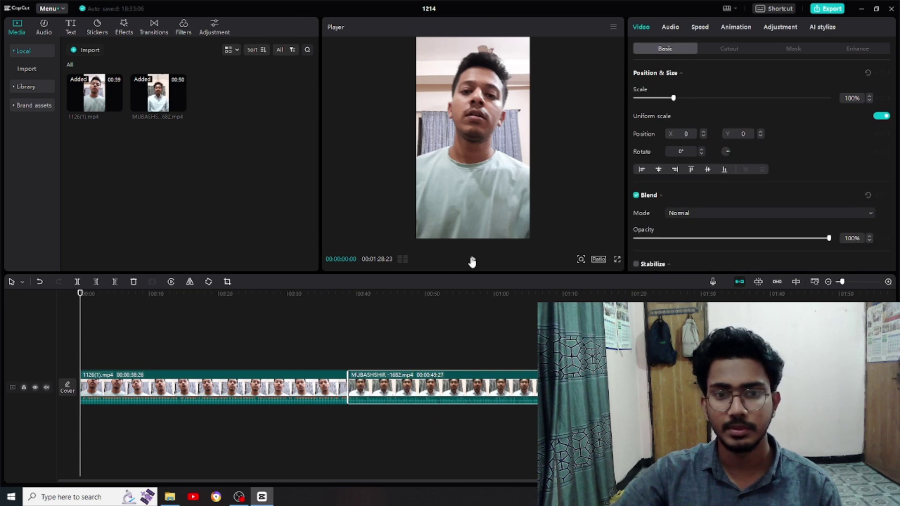
click(473, 259)
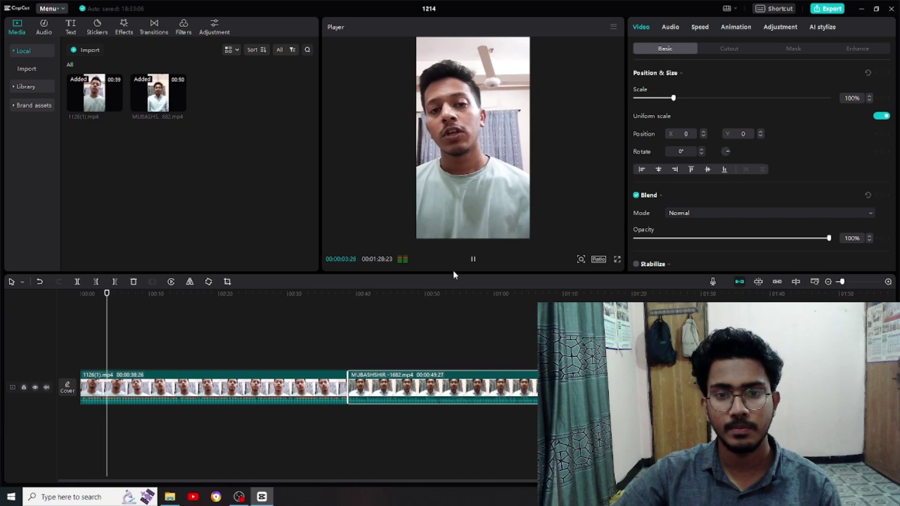
click(472, 259)
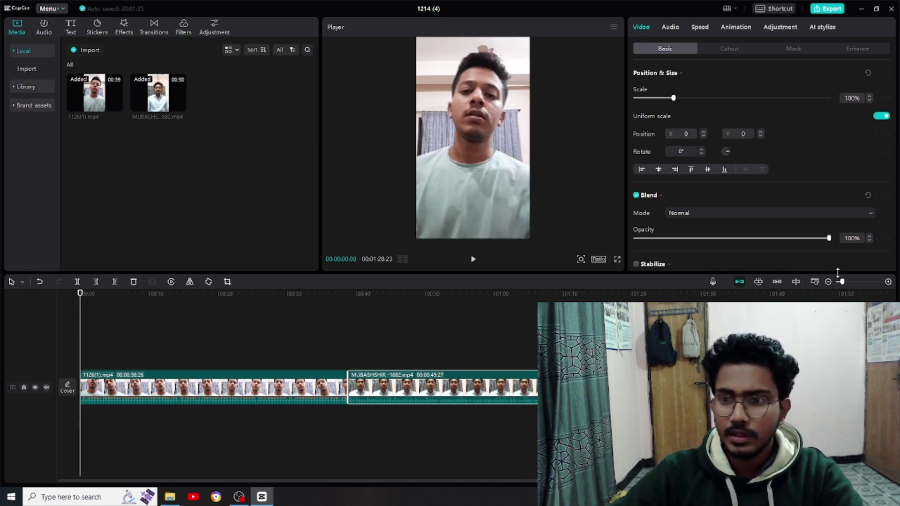
Split off and delete the opening 9 frames of 1126(1).mp4, leaving a 00:01:28:14 sequence
drag(842, 282, 864, 283)
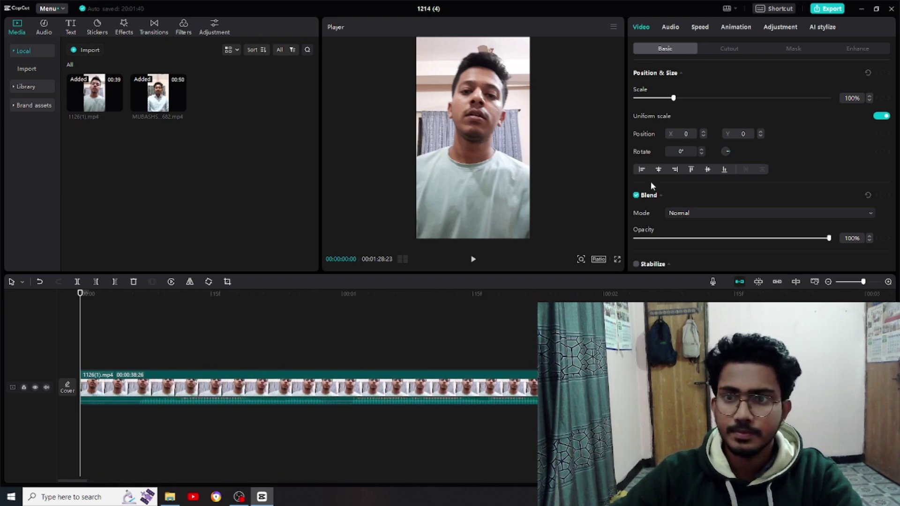
click(160, 381)
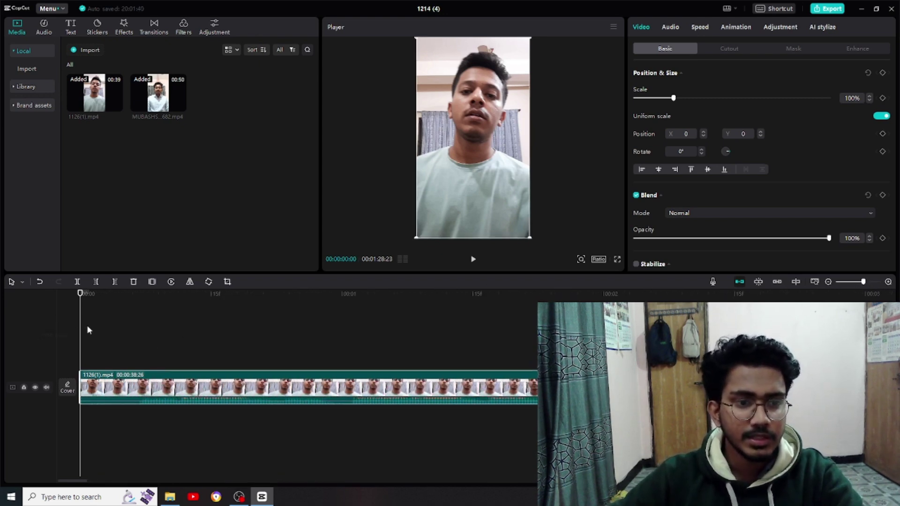
drag(80, 324, 158, 324)
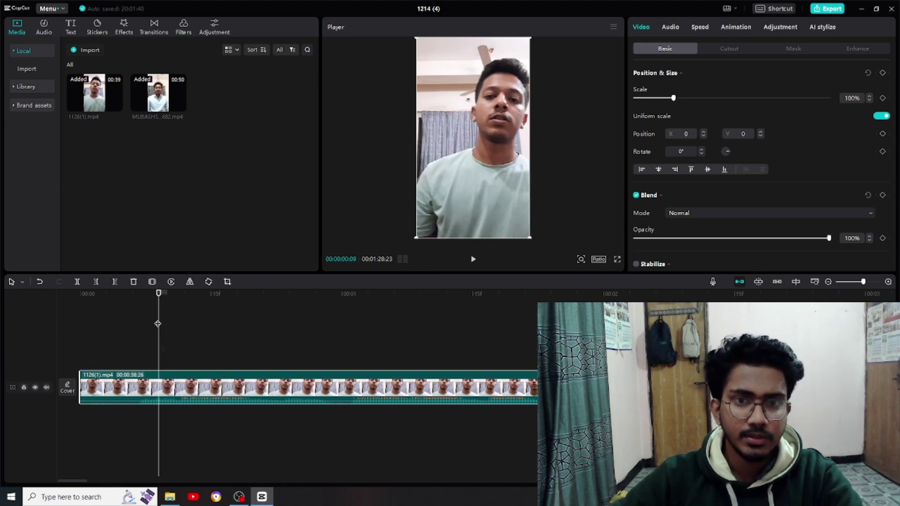
click(77, 282)
click(118, 375)
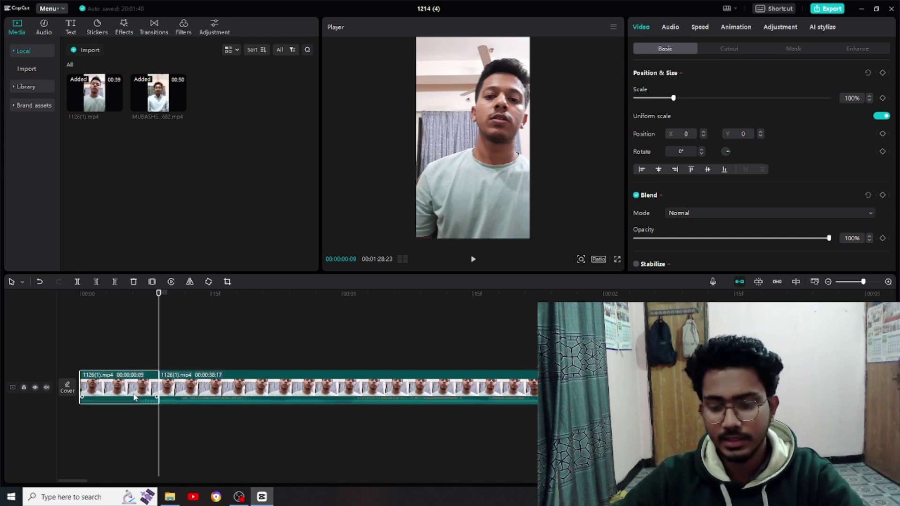
key(Delete)
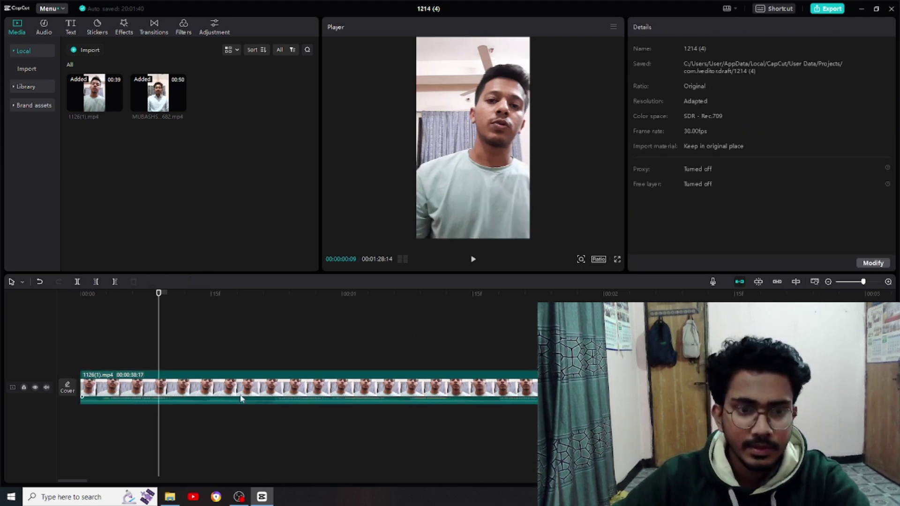
click(195, 389)
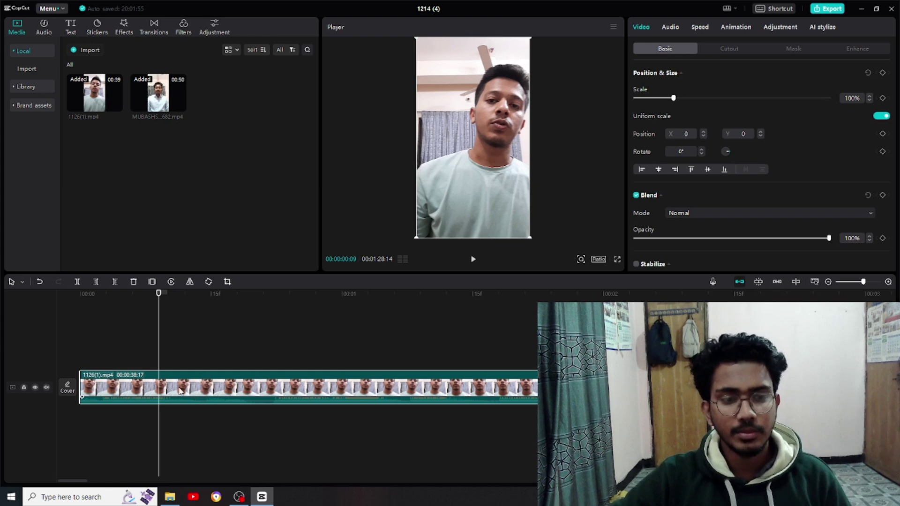
Extract the clip's audio onto its own track and preview the opening
right_click(182, 391)
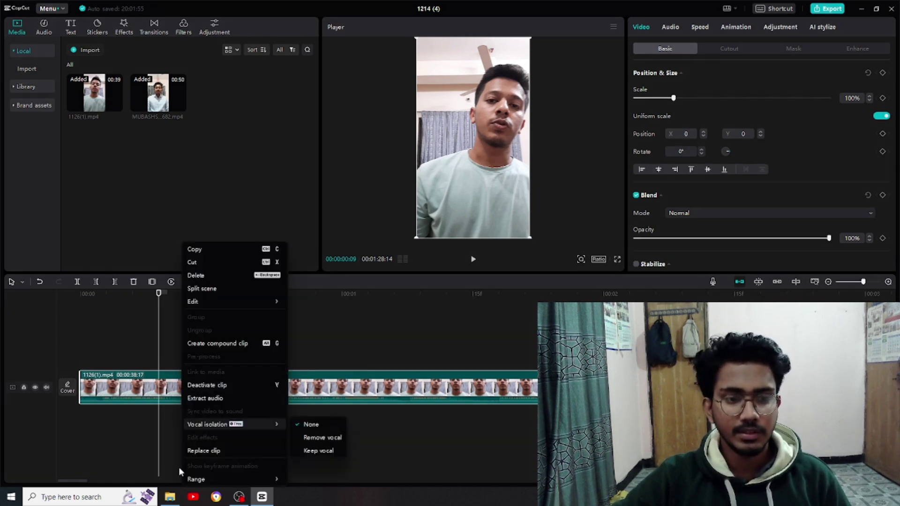
click(227, 400)
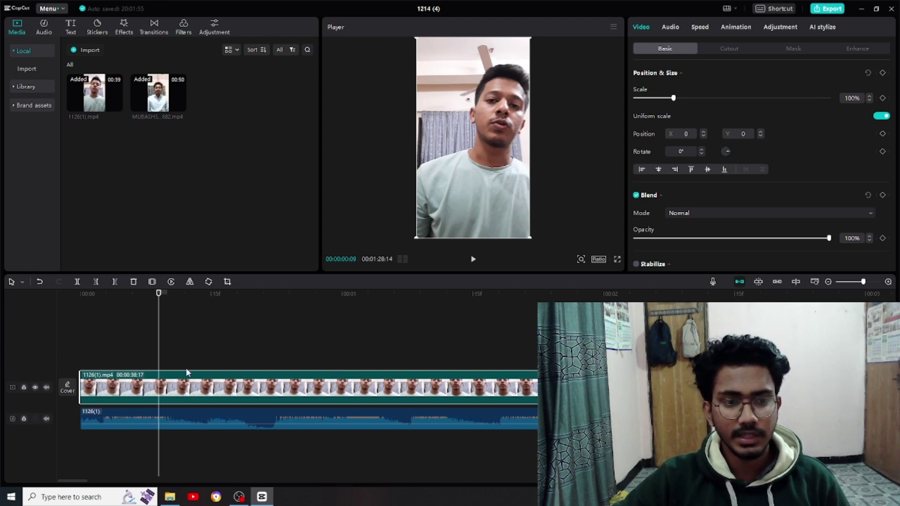
drag(159, 335, 173, 335)
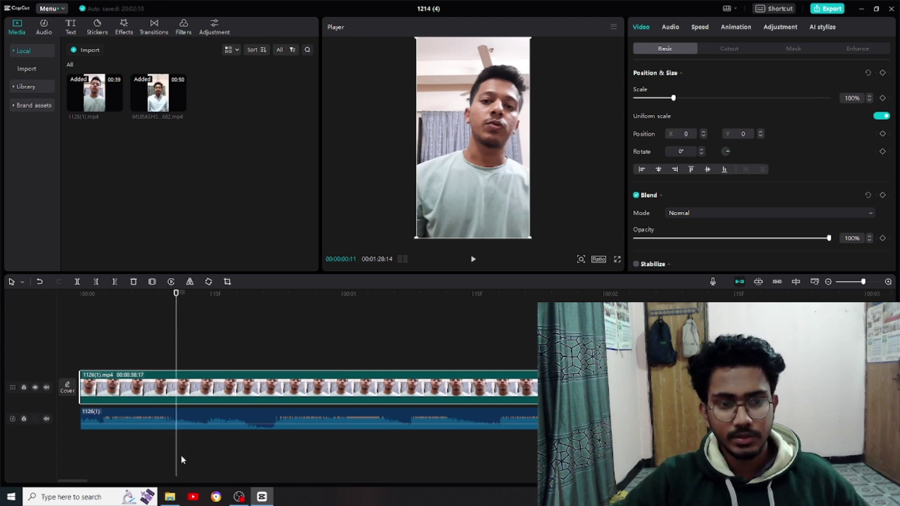
click(191, 418)
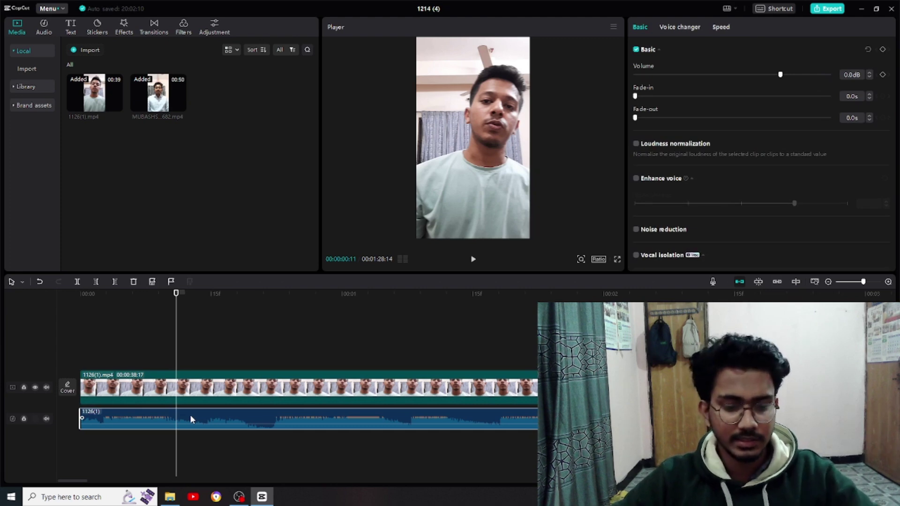
drag(182, 330, 79, 324)
key(space)
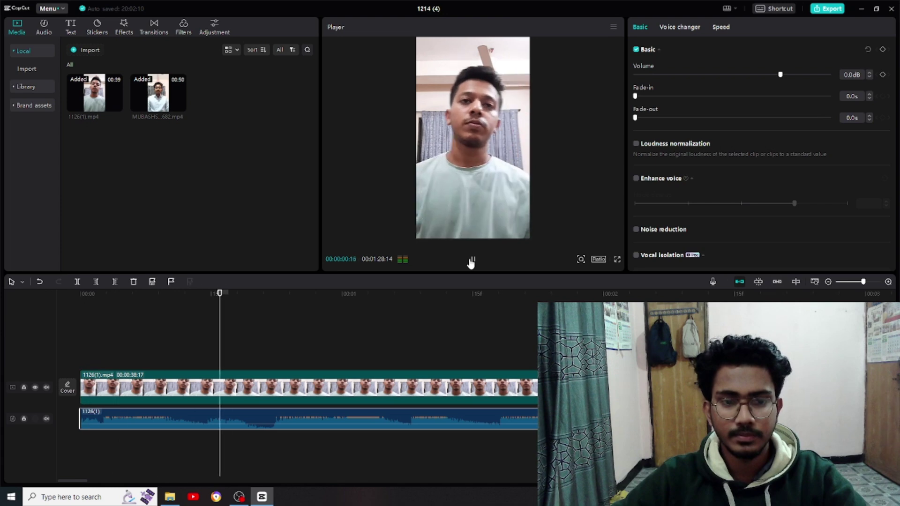
key(space)
Split both the audio and video clips at frame 11 and frame 22
drag(377, 335, 182, 326)
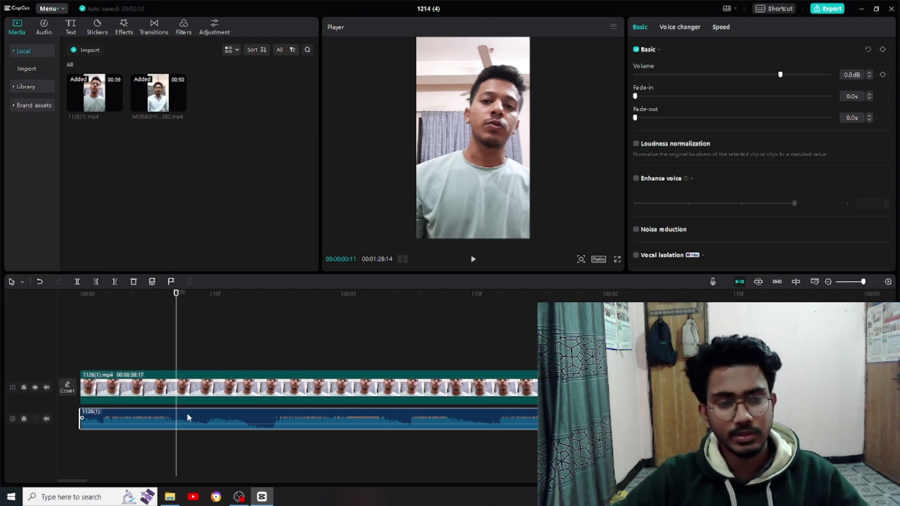
click(77, 282)
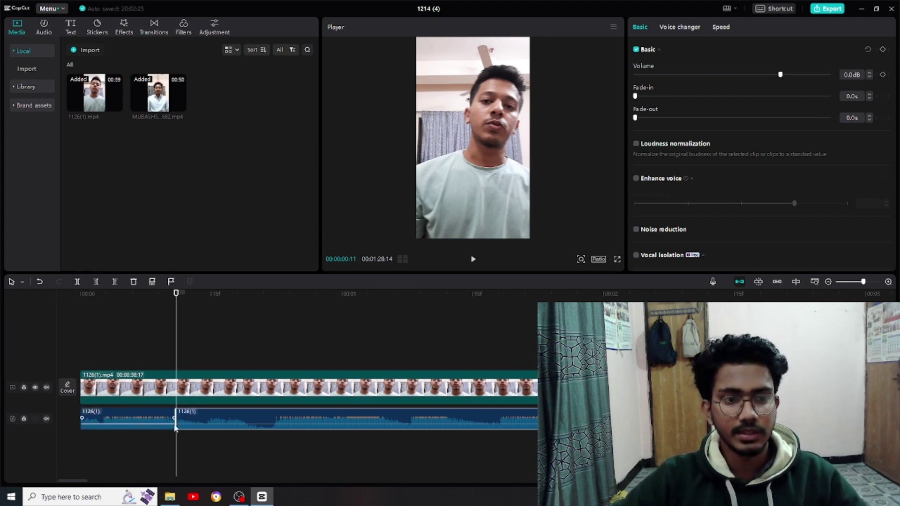
click(192, 396)
click(77, 281)
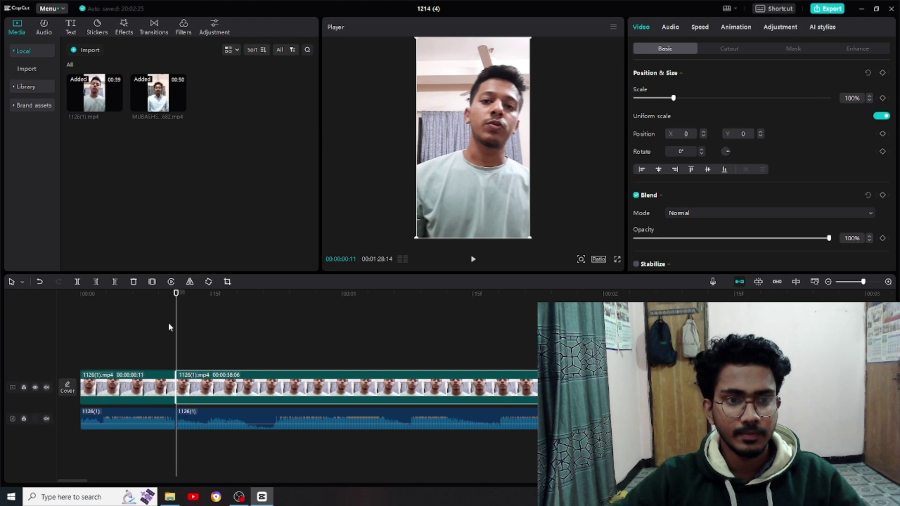
drag(175, 328, 269, 344)
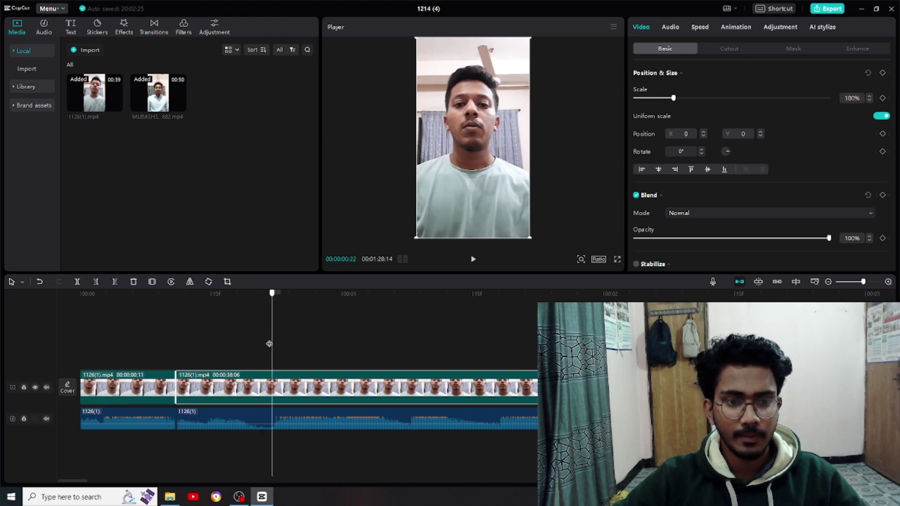
click(224, 417)
click(78, 282)
click(251, 392)
click(78, 281)
Delete the middle 11-frame audio and video pieces and close the audio gap
click(196, 419)
key(Delete)
click(216, 391)
key(Delete)
drag(322, 419, 228, 420)
click(150, 468)
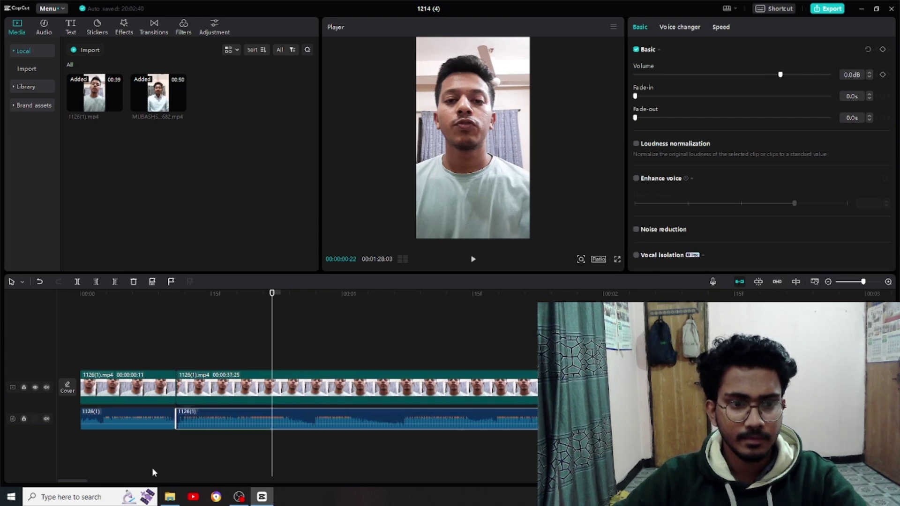
Review the edited join and delete the short first video piece, leaving 00:01:27:22
click(473, 261)
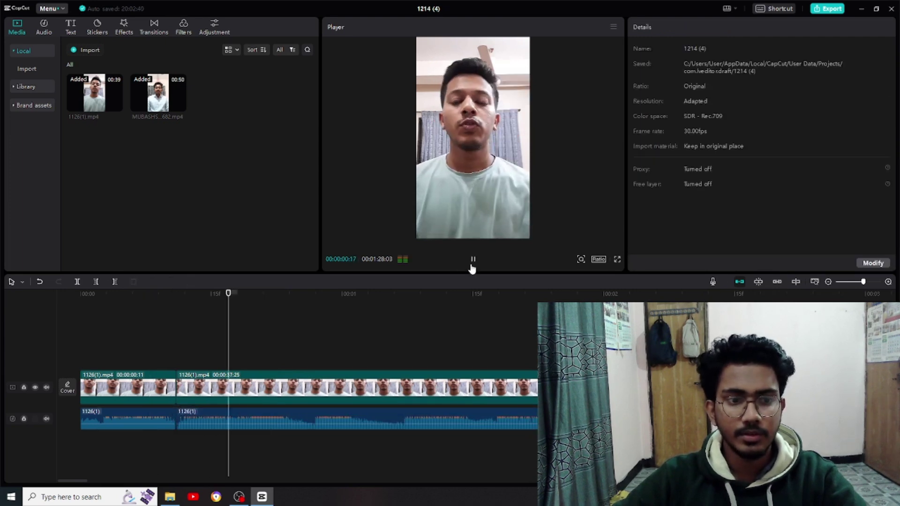
key(space)
drag(452, 322, 80, 313)
click(473, 260)
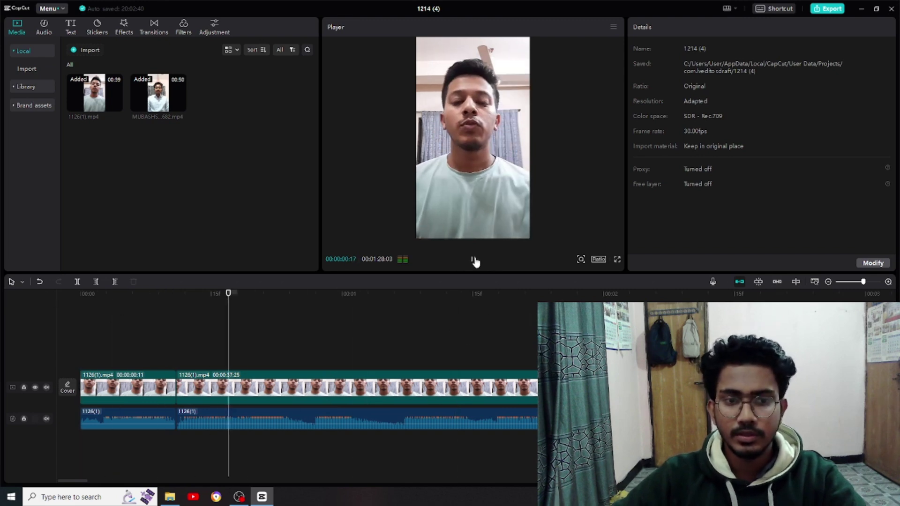
click(473, 260)
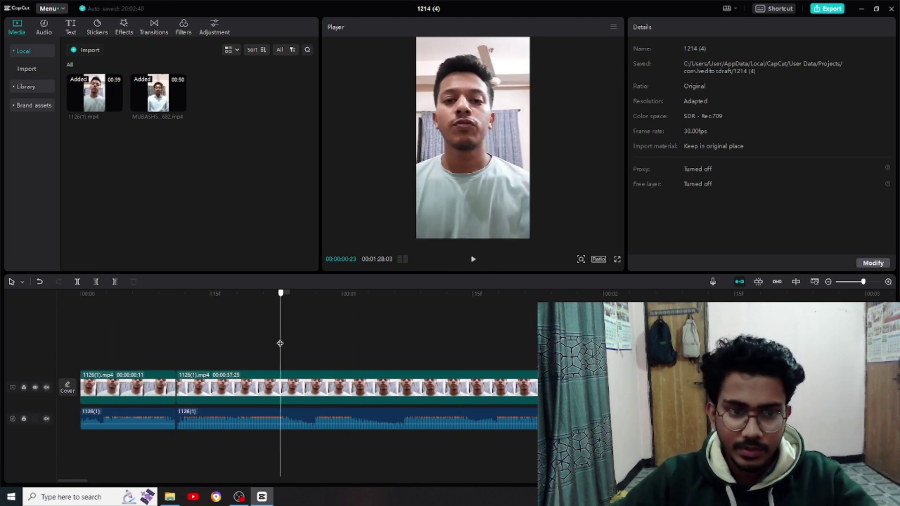
drag(284, 346, 80, 334)
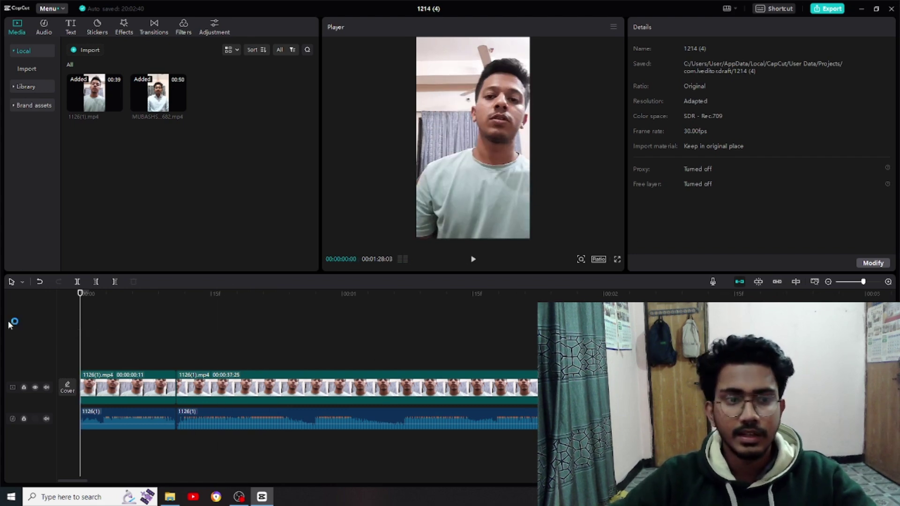
click(112, 393)
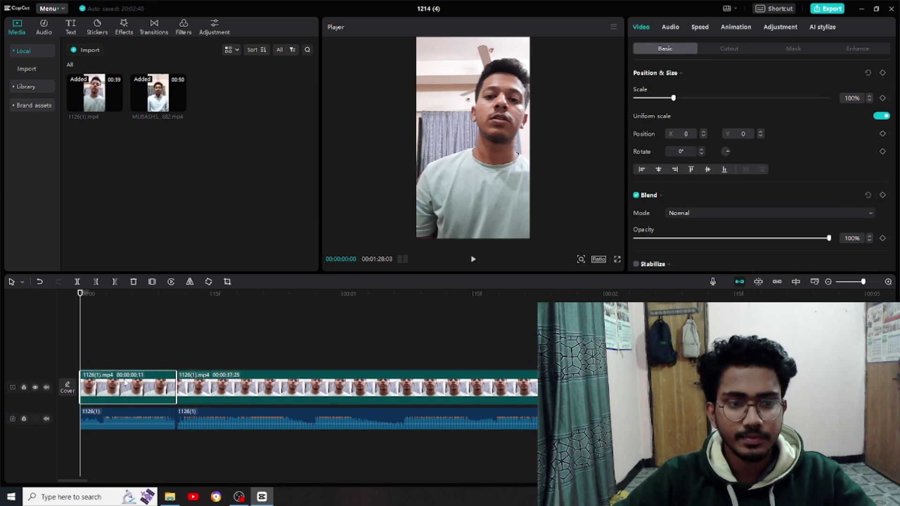
key(Delete)
key(Delete)
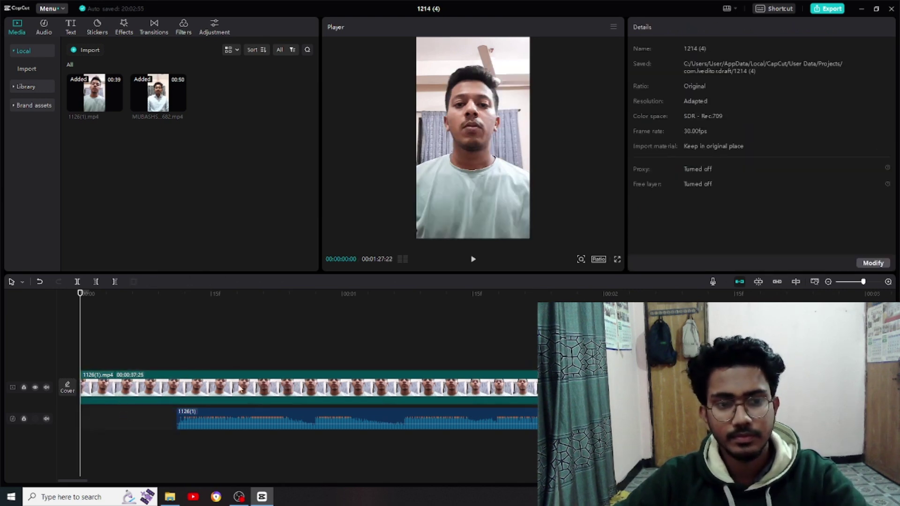
Delete the extracted audio clip and search the music library for background songs
drag(225, 420, 104, 407)
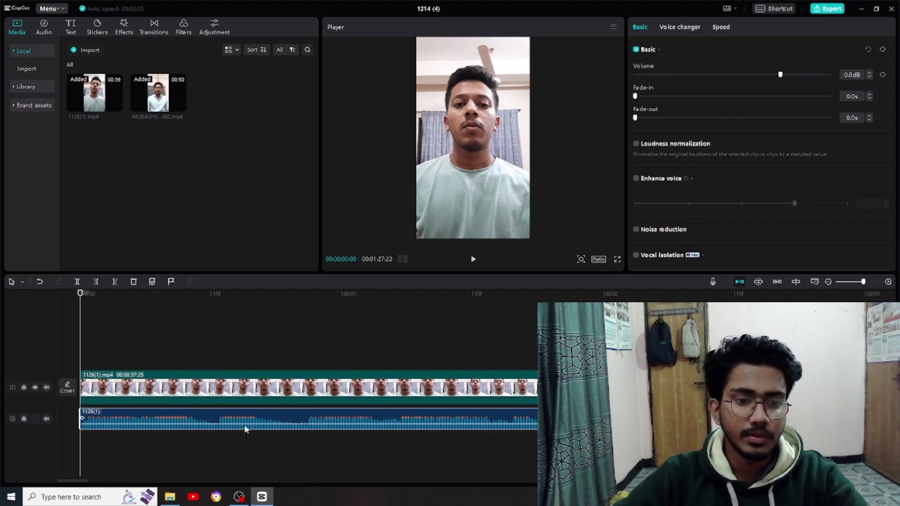
key(Delete)
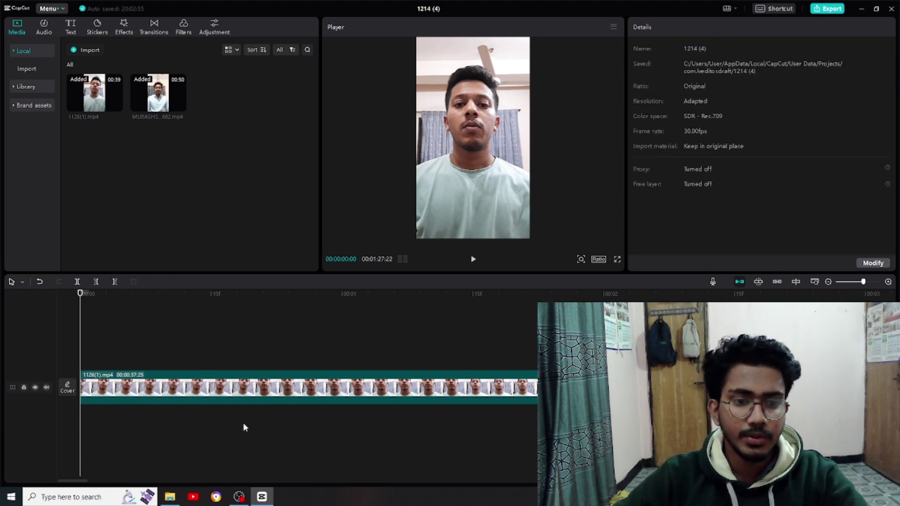
click(50, 25)
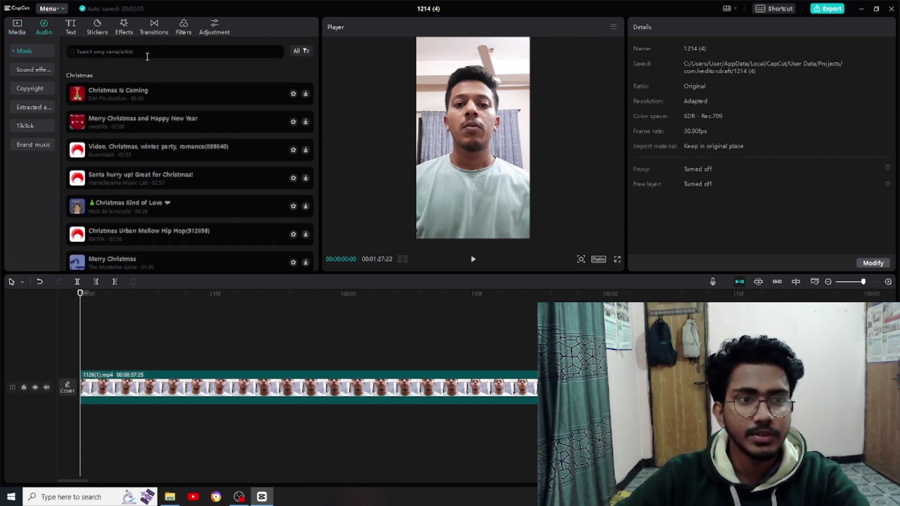
click(123, 52)
text(sad)
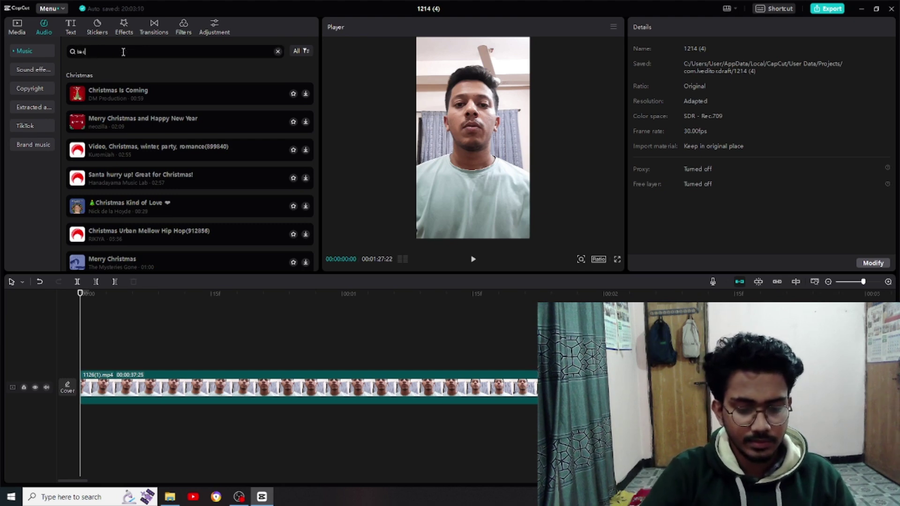
text(sn)
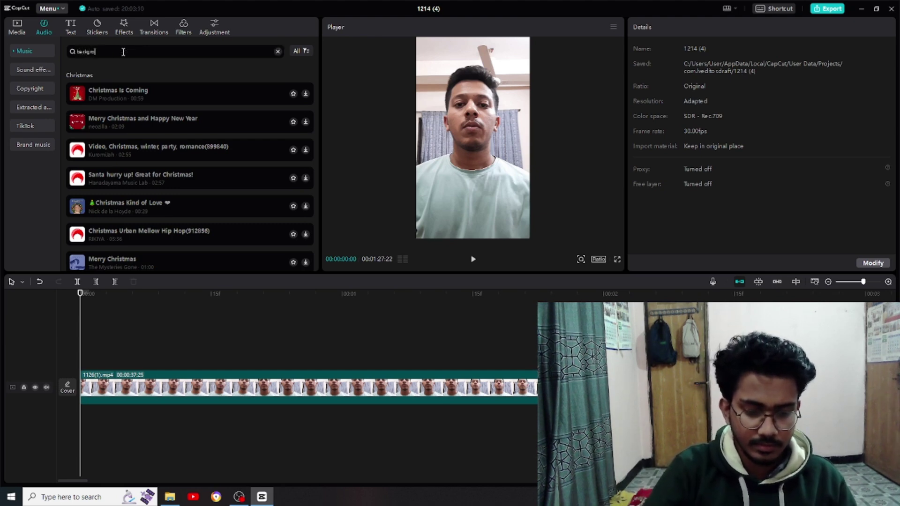
text(d song)
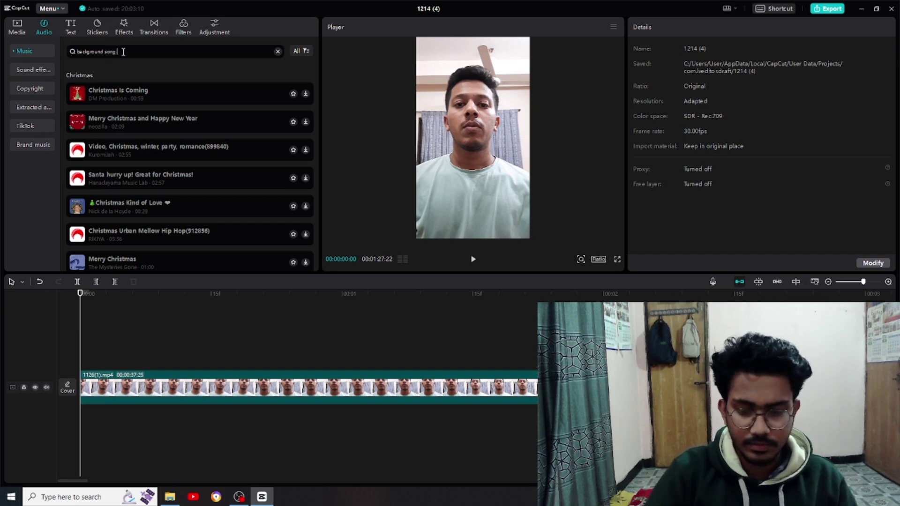
key(Return)
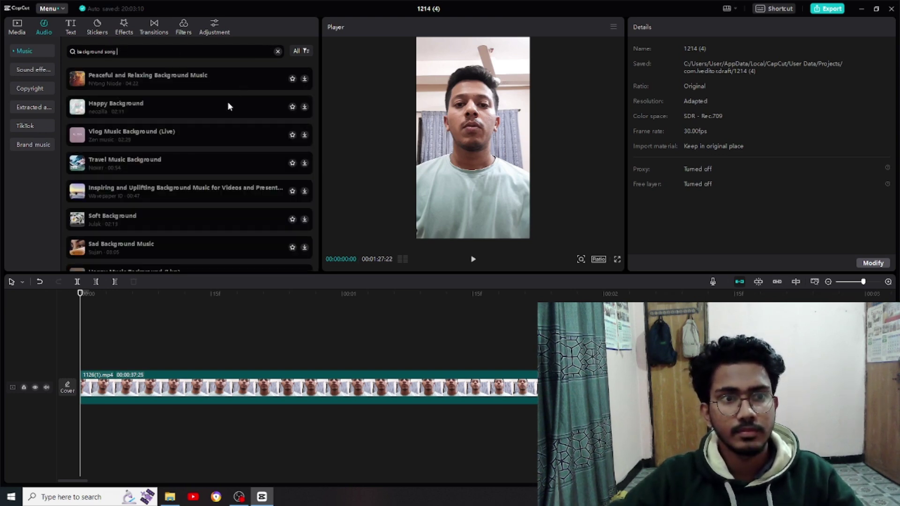
Add Peaceful and Relaxing Background Music, play it with the video, then delete it
click(202, 81)
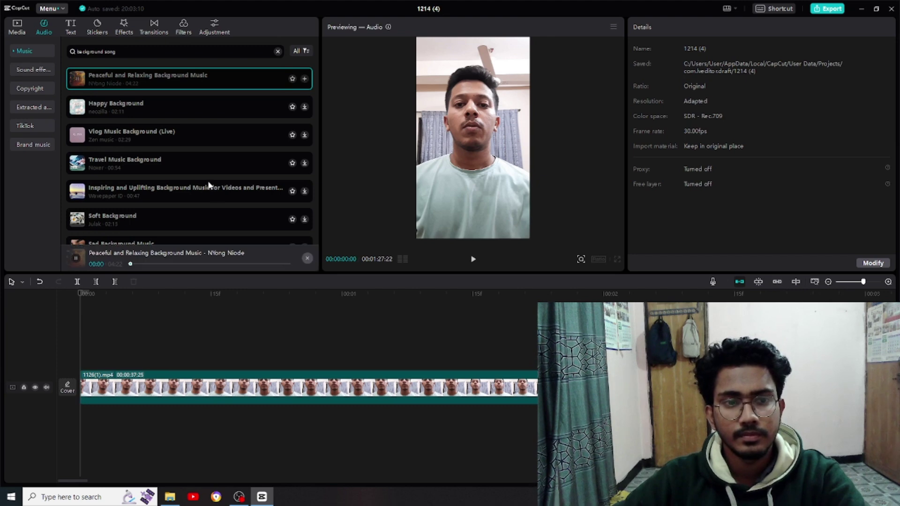
click(305, 79)
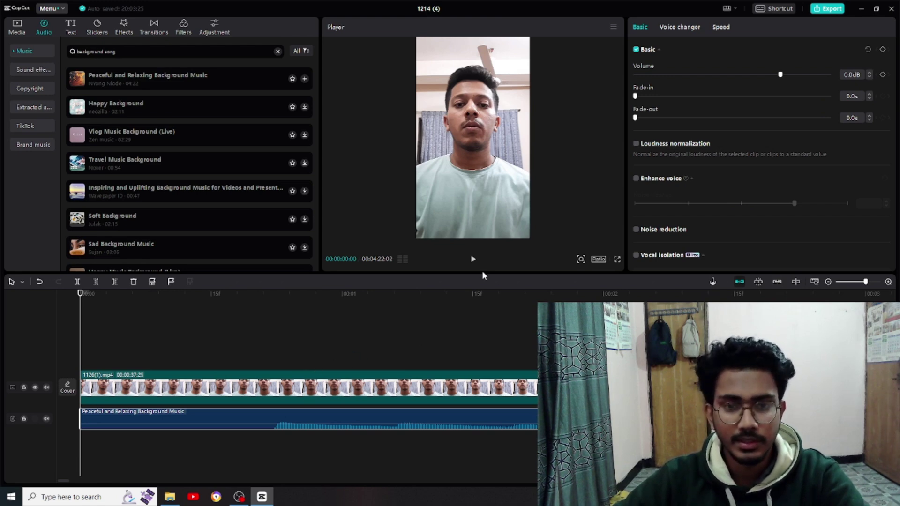
click(472, 260)
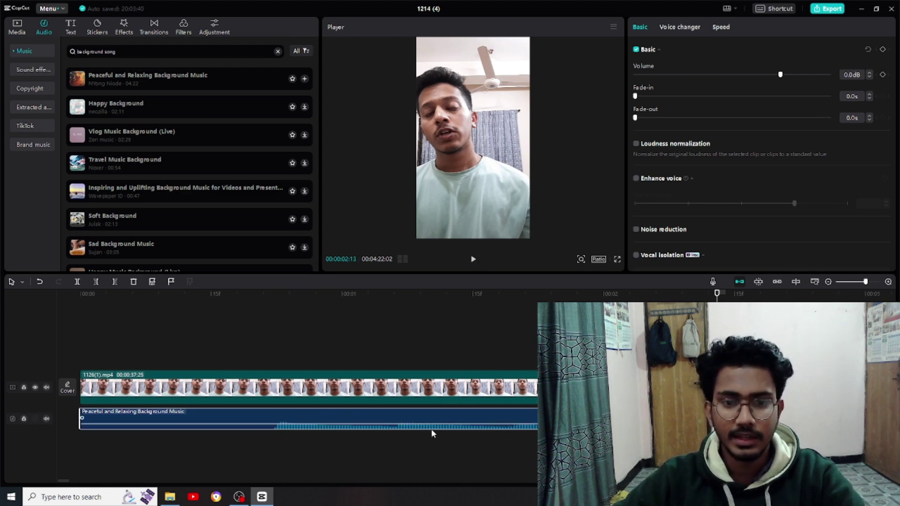
key(Delete)
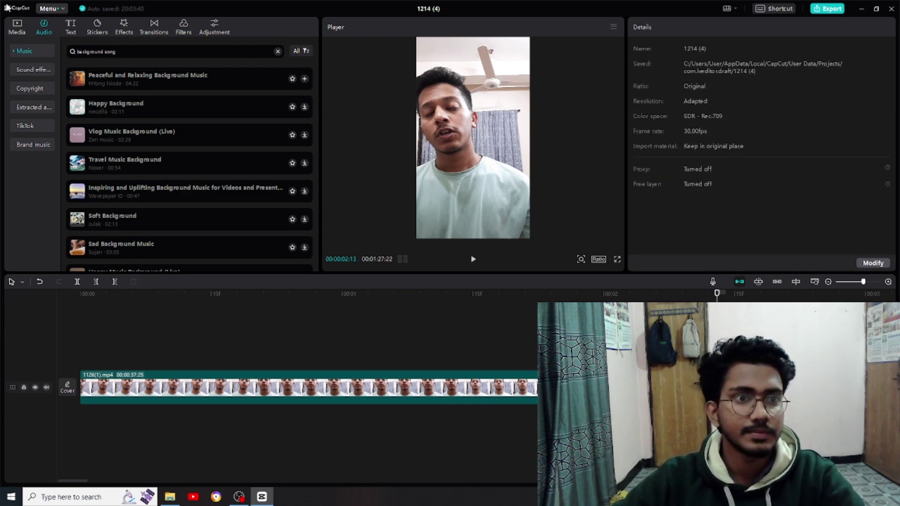
Add the Awesome! trending text template at the start of the video
click(70, 28)
drag(718, 293, 45, 282)
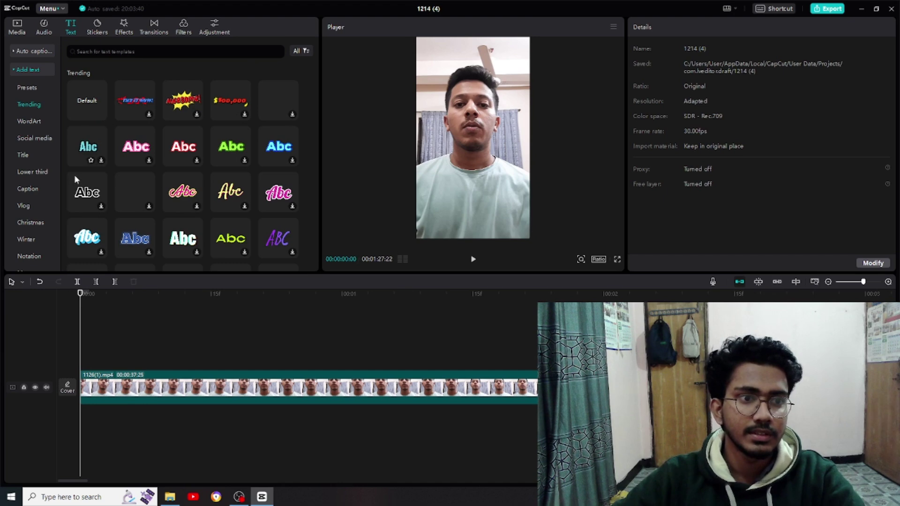
scroll(102, 220, down, 8)
scroll(108, 223, up, 10)
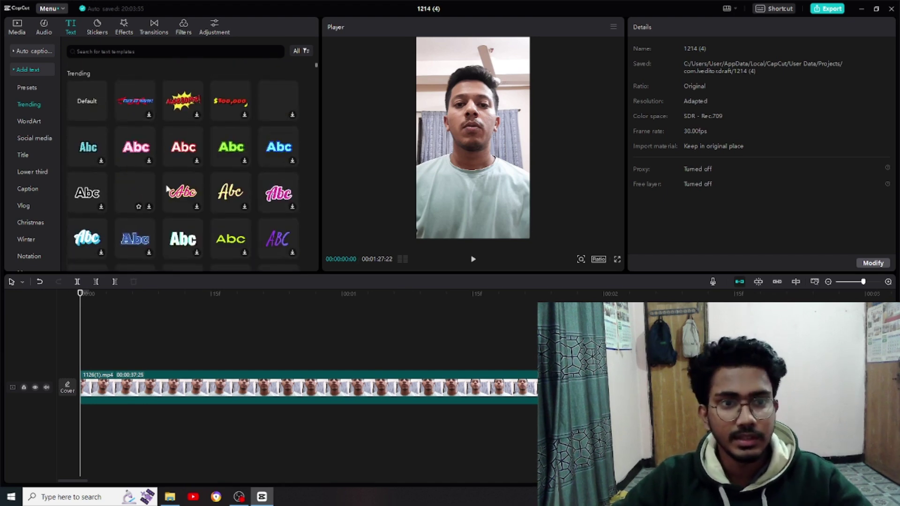
click(187, 108)
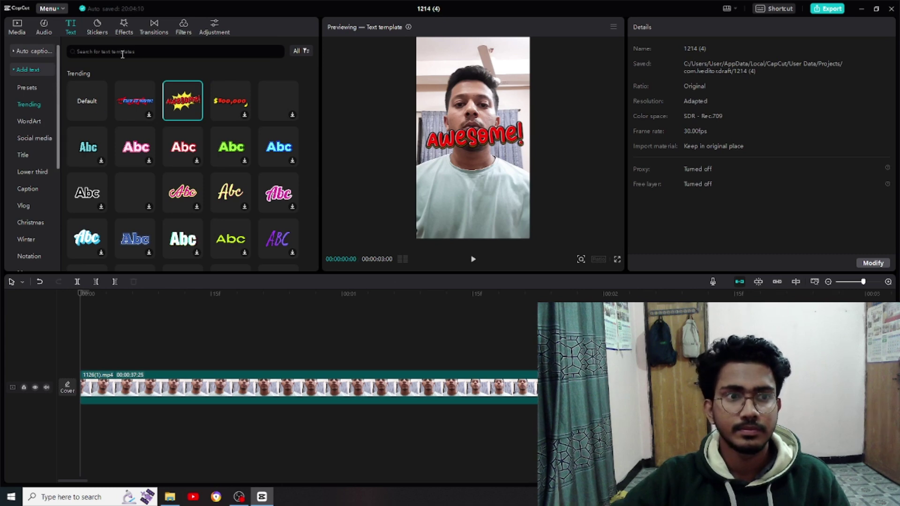
click(196, 115)
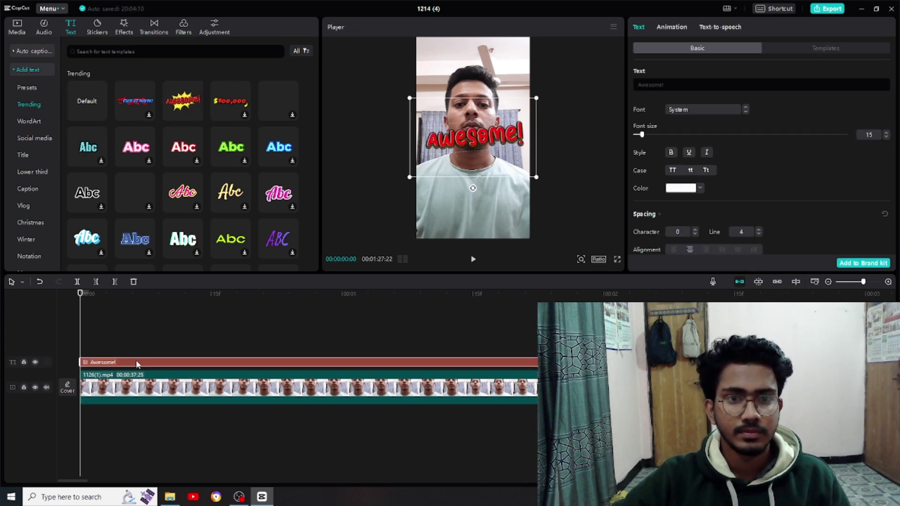
Replace the title text with the presenter's name, then shrink it and move it lower
click(675, 85)
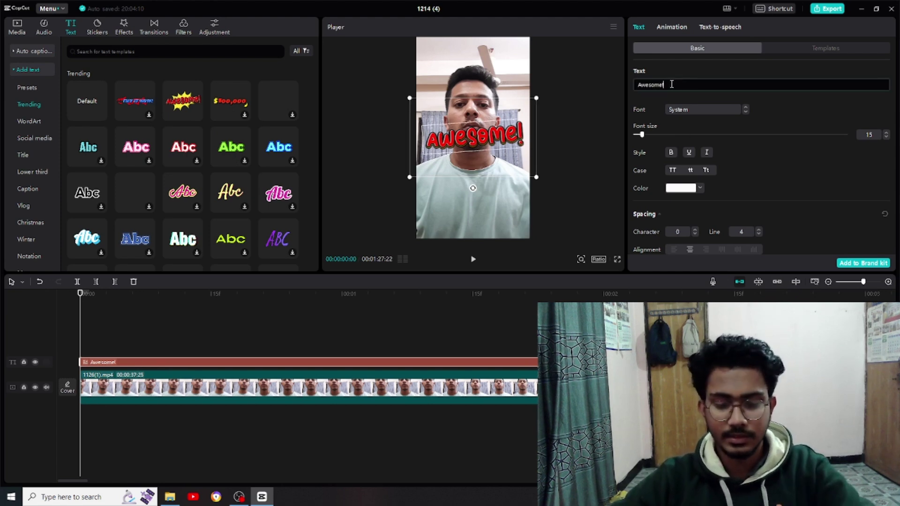
key(BackSpace)
key(BackSpace)
key(BackSpace)
key(BackSpace)
key(BackSpace)
key(BackSpace)
key(BackSpace)
key(BackSpace)
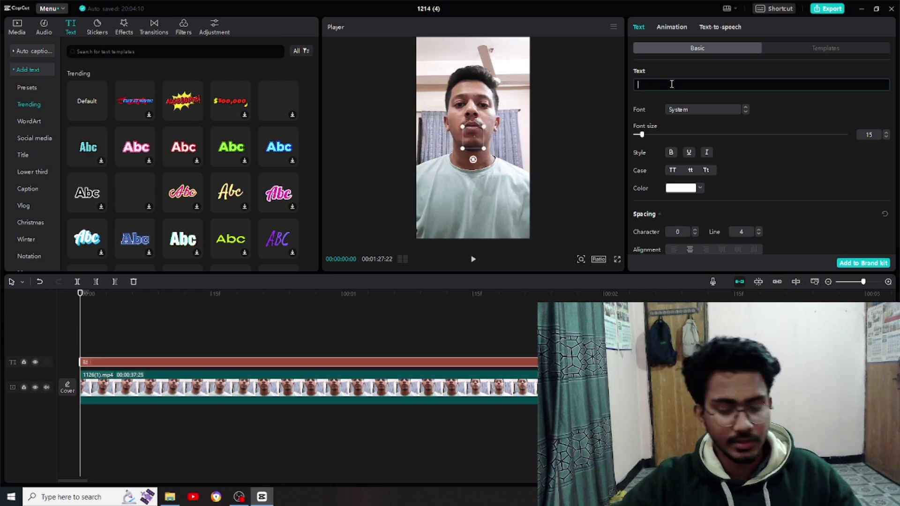
text(mubashshir)
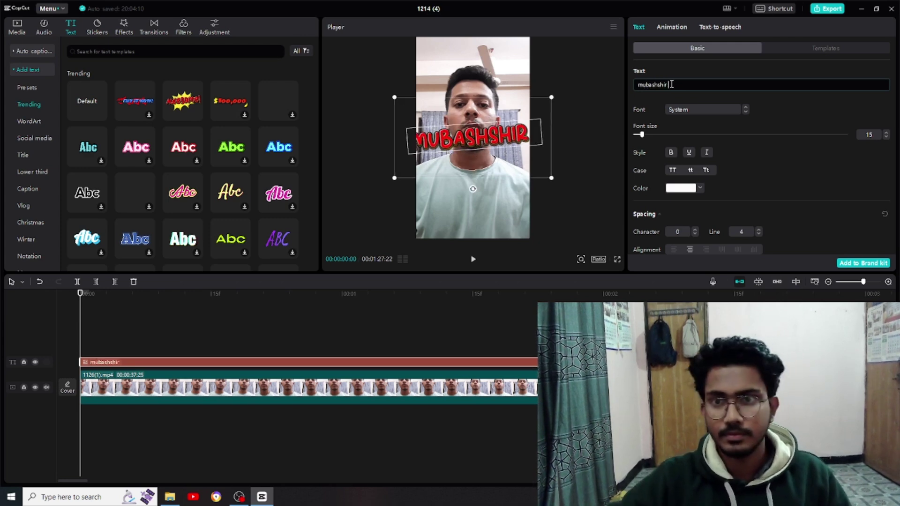
drag(551, 178, 534, 168)
drag(478, 156, 479, 177)
click(473, 259)
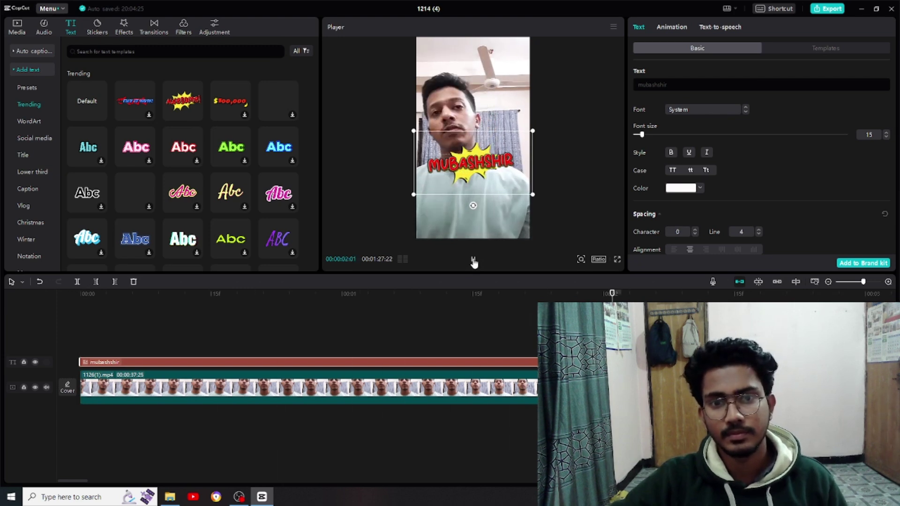
click(474, 261)
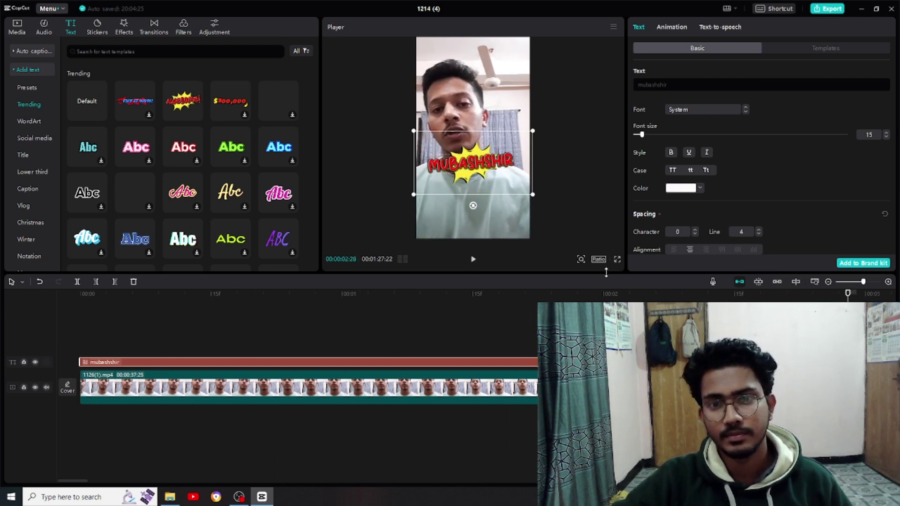
drag(848, 293, 107, 283)
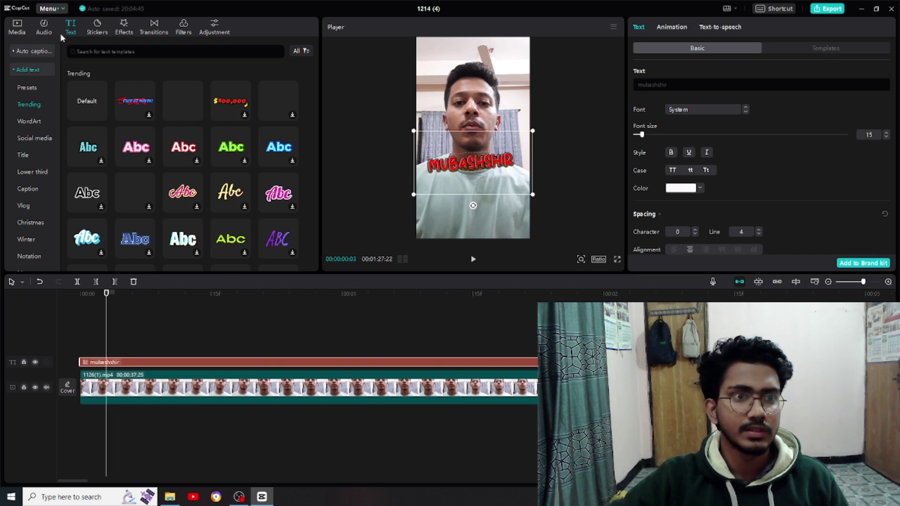
Search audio for 'popup', compare several results, and add Popup_200707 to the timeline
click(41, 28)
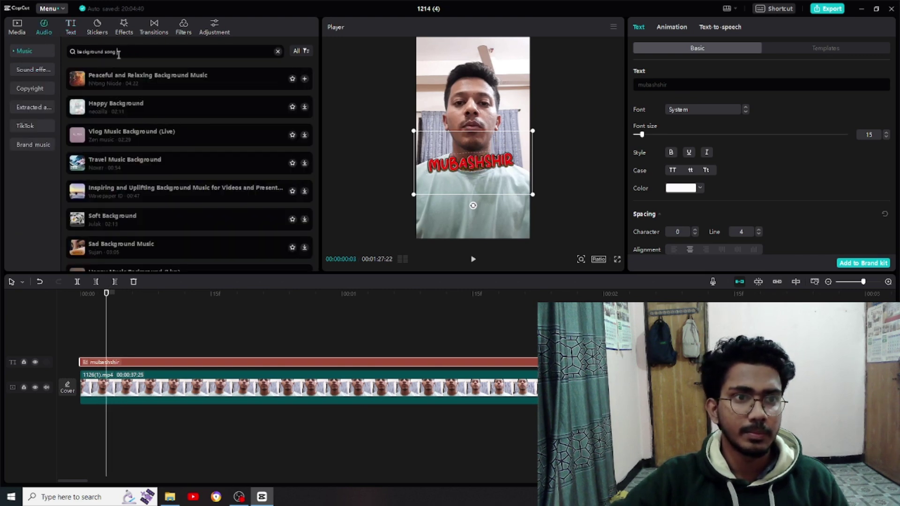
key(BackSpace)
key(BackSpace)
key(BackSpace)
key(BackSpace)
key(BackSpace)
key(BackSpace)
key(BackSpace)
key(BackSpace)
key(BackSpace)
key(BackSpace)
key(BackSpace)
key(BackSpace)
key(BackSpace)
key(BackSpace)
key(BackSpace)
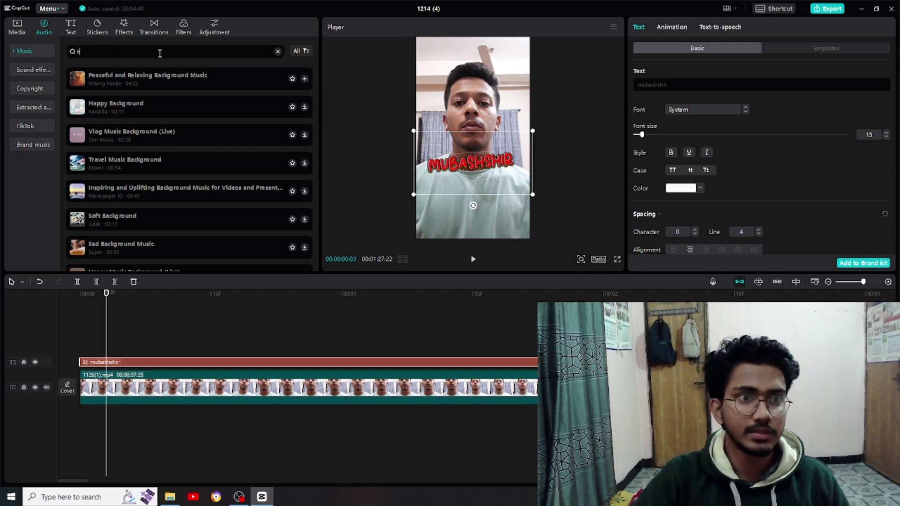
text(pop)
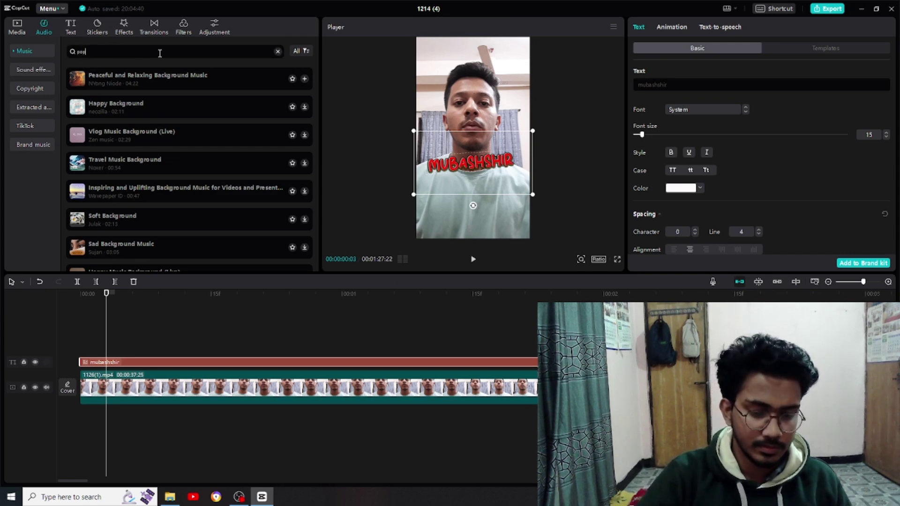
text(up)
key(Return)
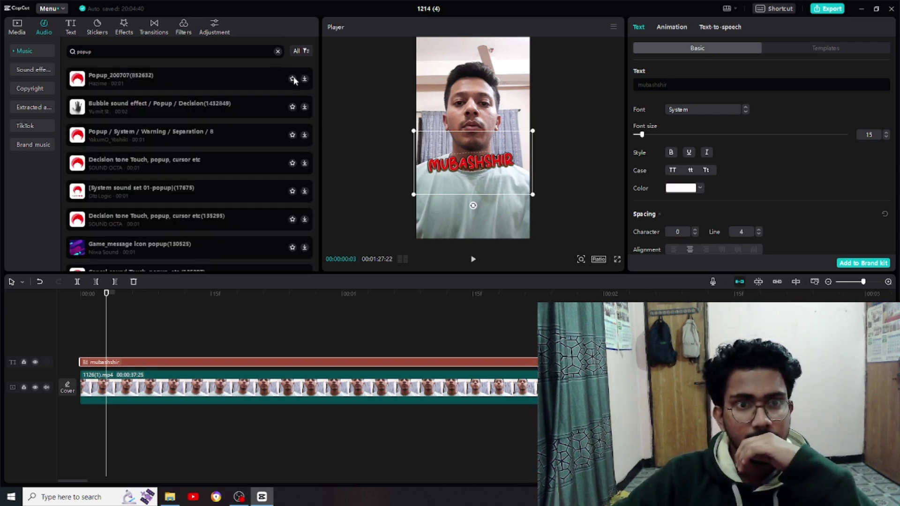
click(200, 81)
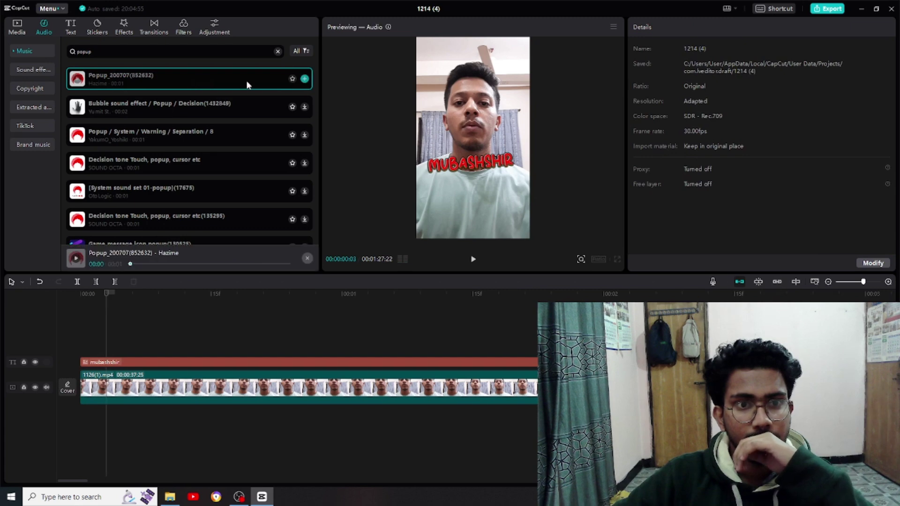
click(212, 111)
click(195, 133)
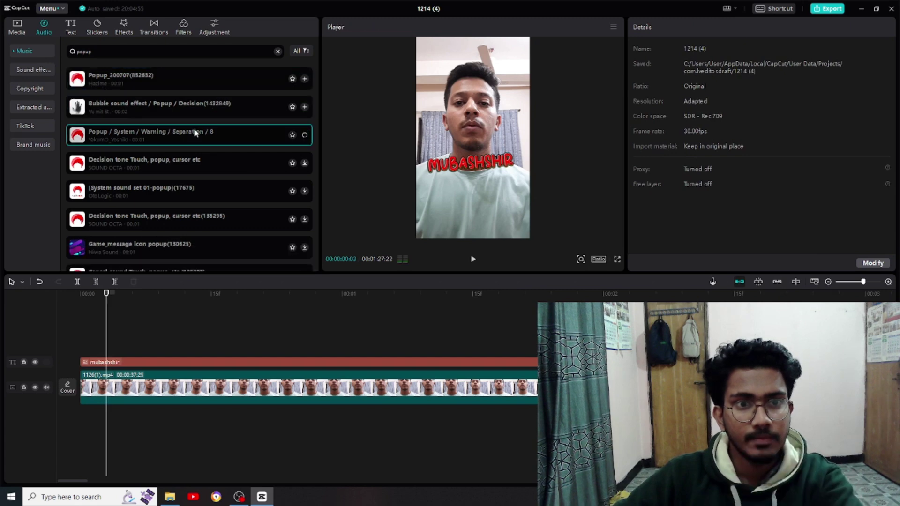
click(196, 160)
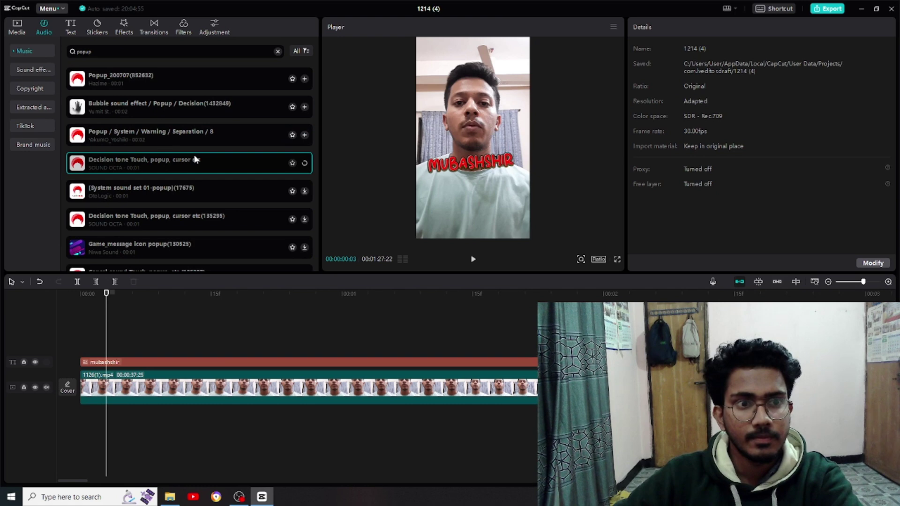
click(138, 192)
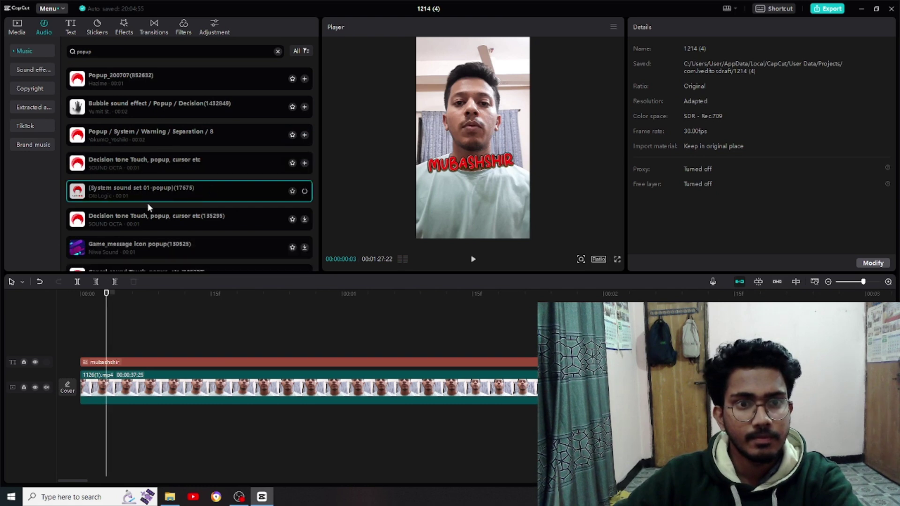
click(181, 70)
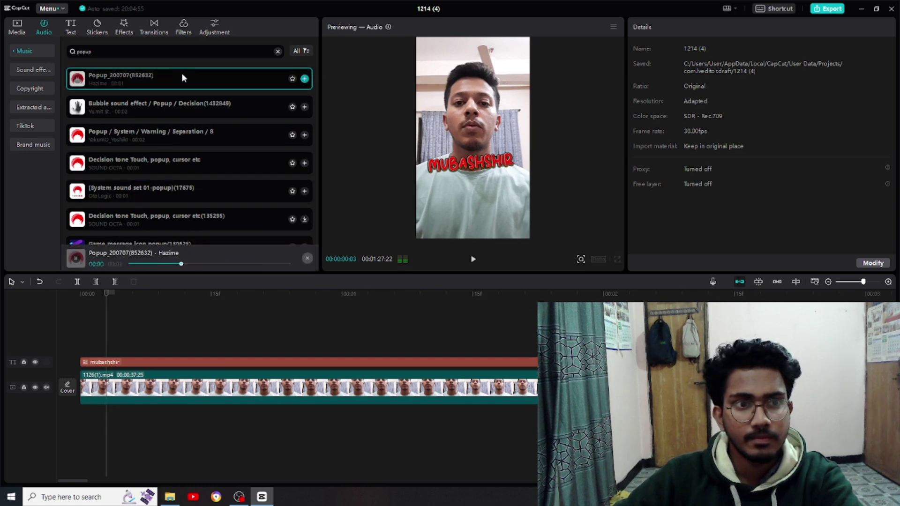
click(305, 79)
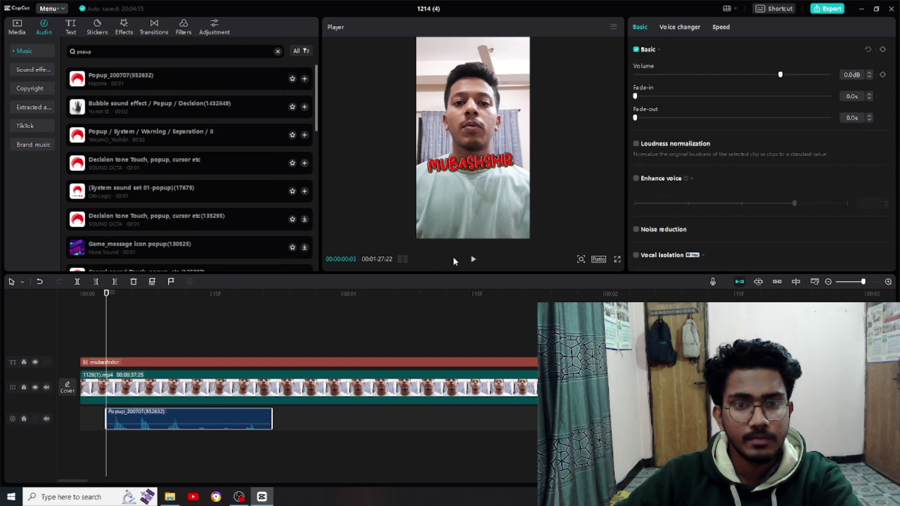
Replay the opening from the start several times to check the popup sound and name title
click(473, 260)
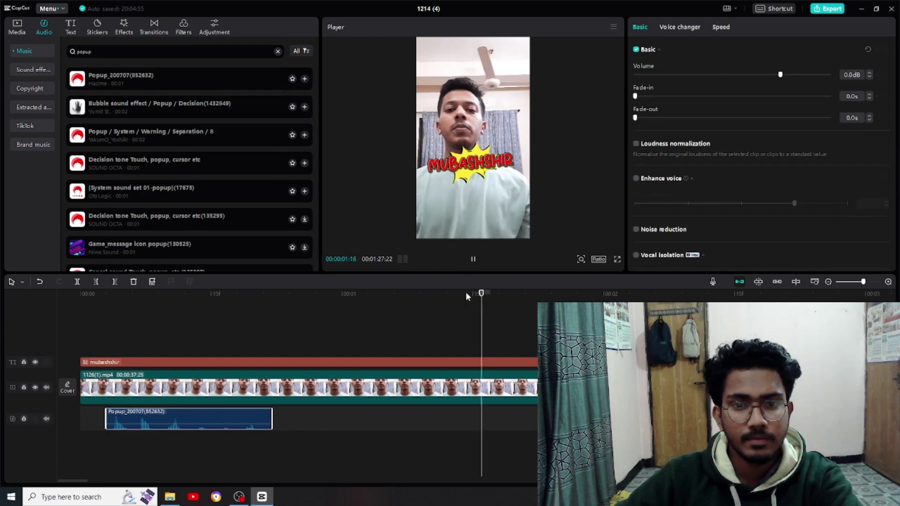
click(490, 317)
key(Home)
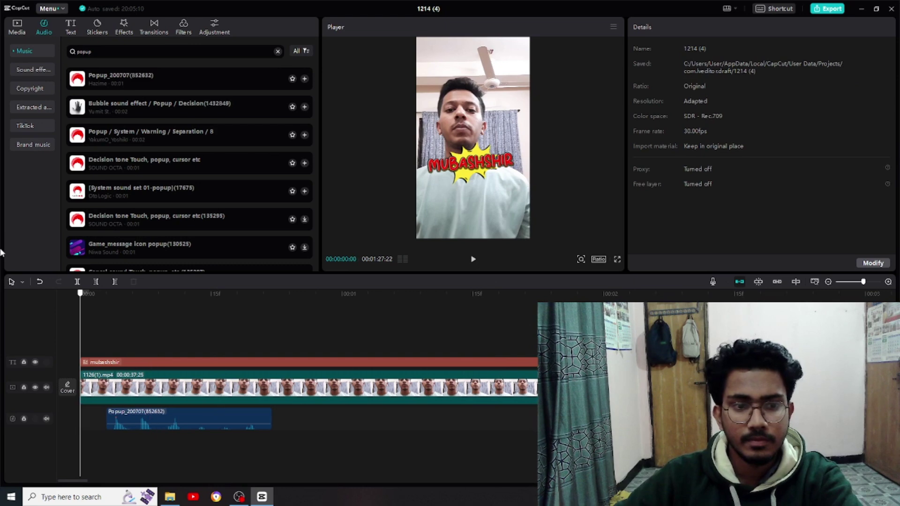
click(473, 260)
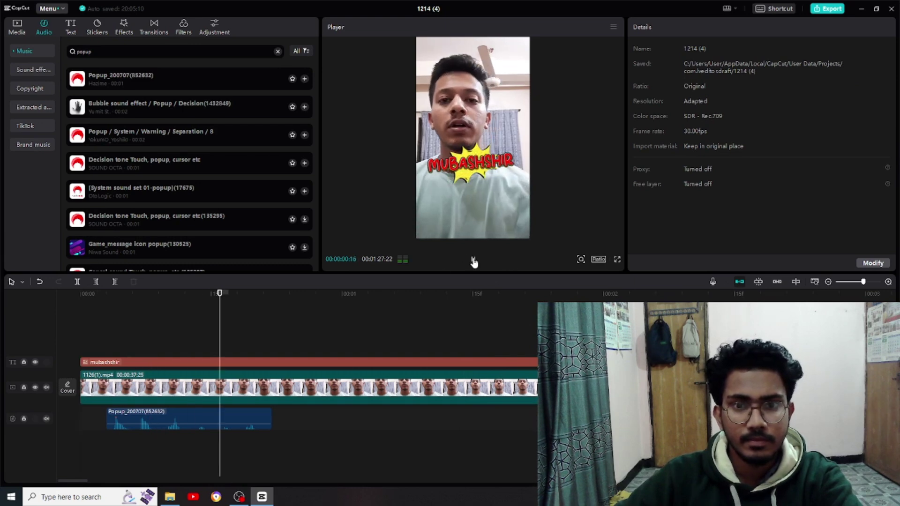
key(Home)
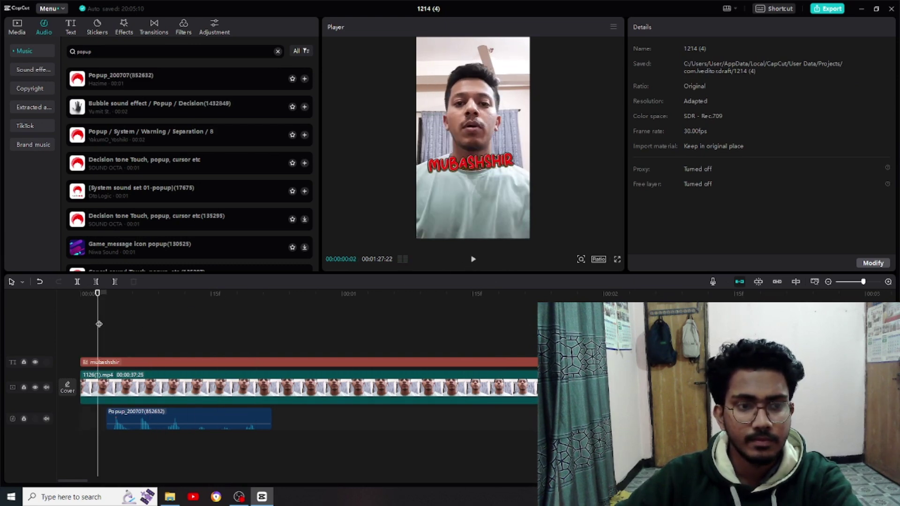
drag(99, 324, 56, 315)
click(473, 260)
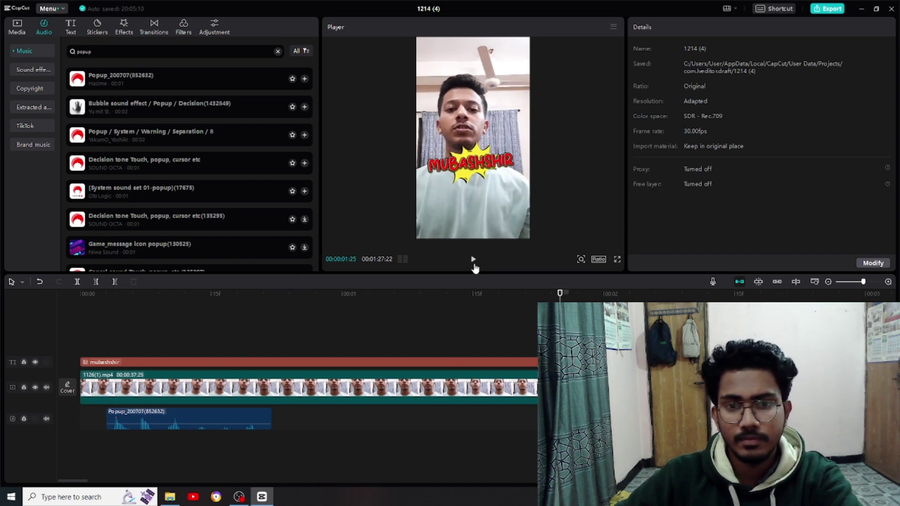
drag(551, 294, 80, 300)
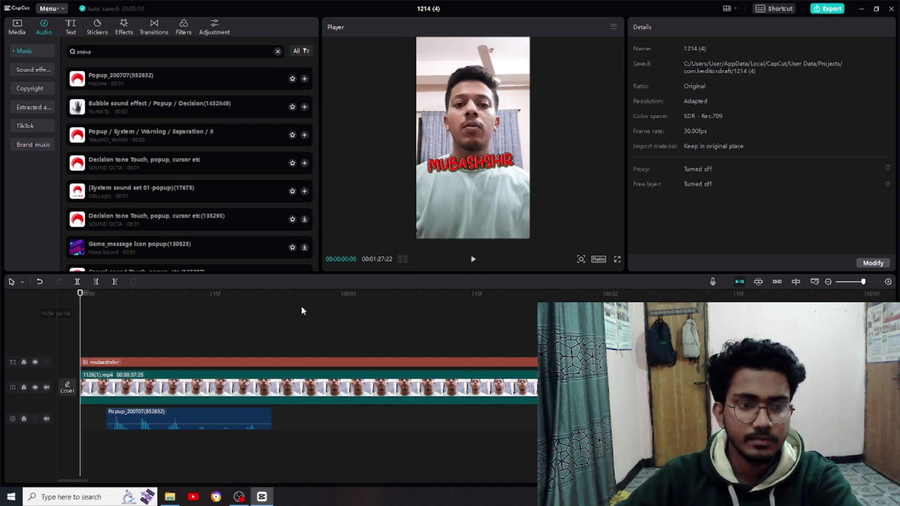
click(474, 259)
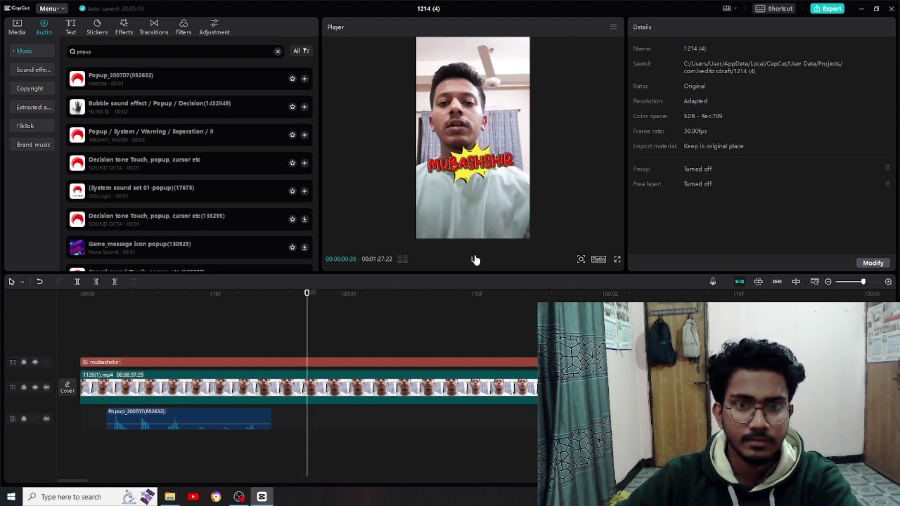
click(473, 259)
click(473, 259)
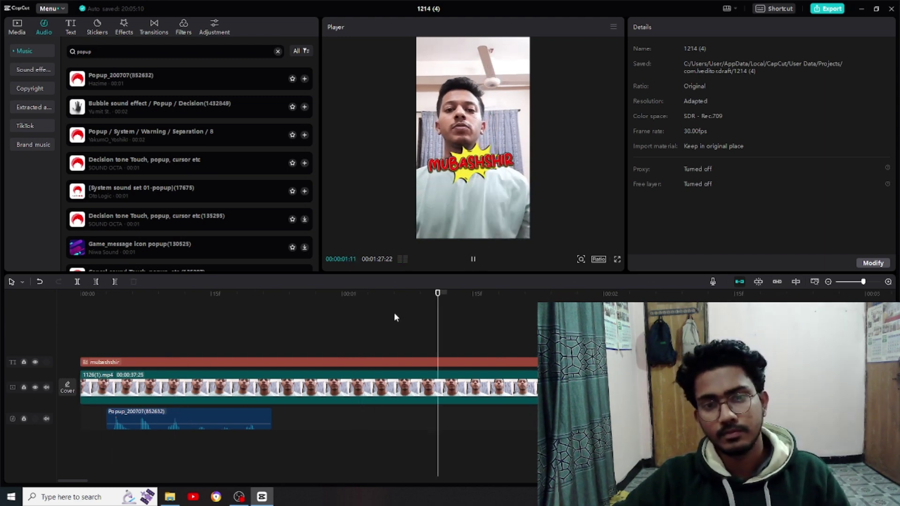
click(470, 261)
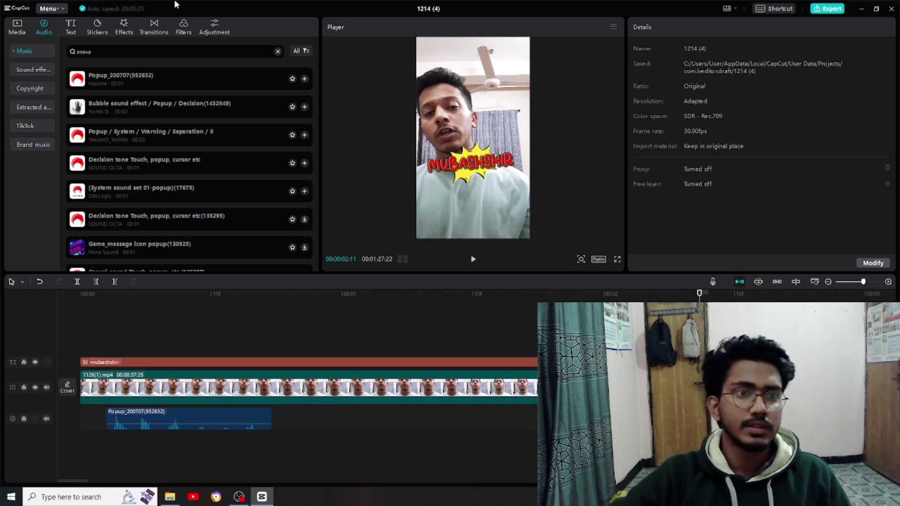
click(96, 28)
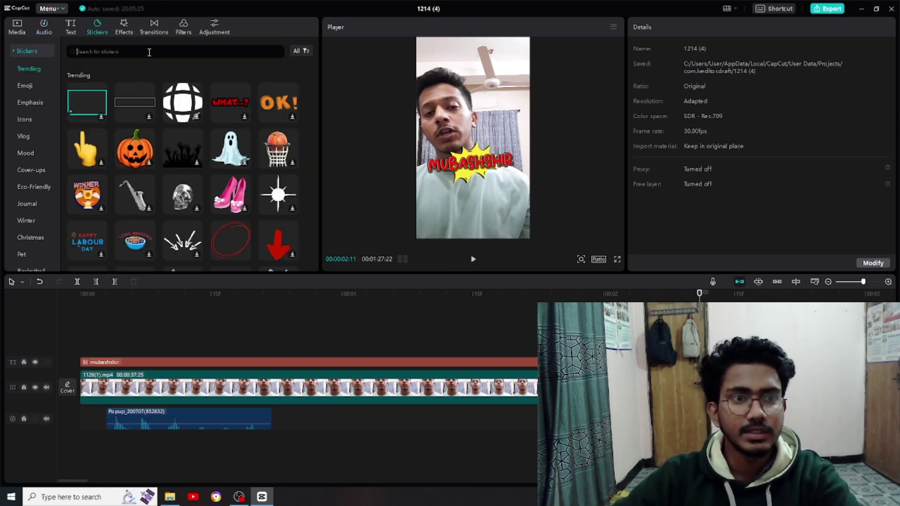
Search stickers for 'subscribe' and preview the red Subscribe sticker with a bell
scroll(235, 208, down, 3)
scroll(234, 208, down, 8)
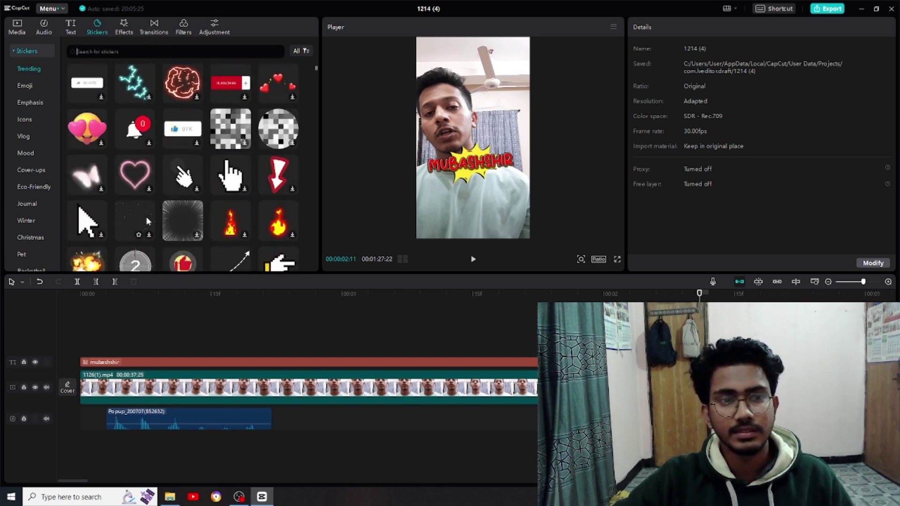
scroll(178, 217, up, 3)
click(156, 53)
text(subscribe)
key(Return)
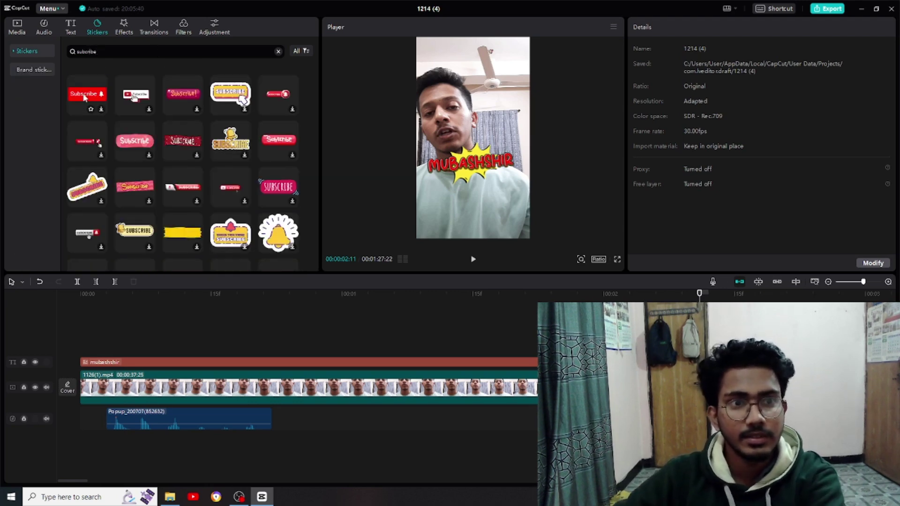
click(84, 97)
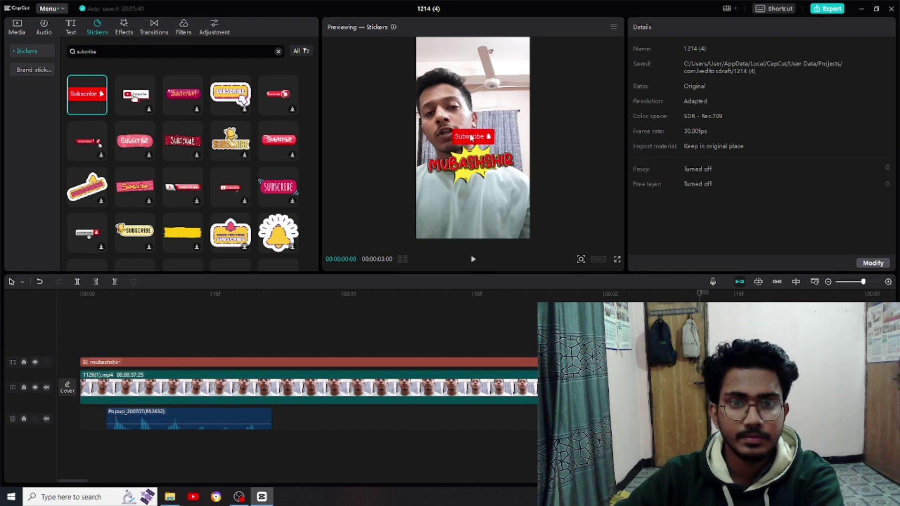
Place the red Subscribe sticker at the video's start, scaled to 102% in the bottom-right corner, and preview Optical Zoom
click(100, 109)
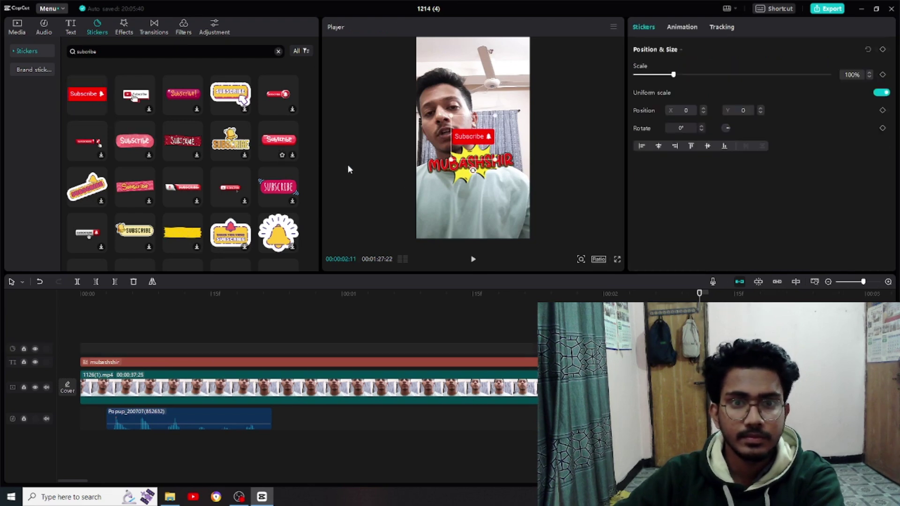
drag(472, 137, 496, 236)
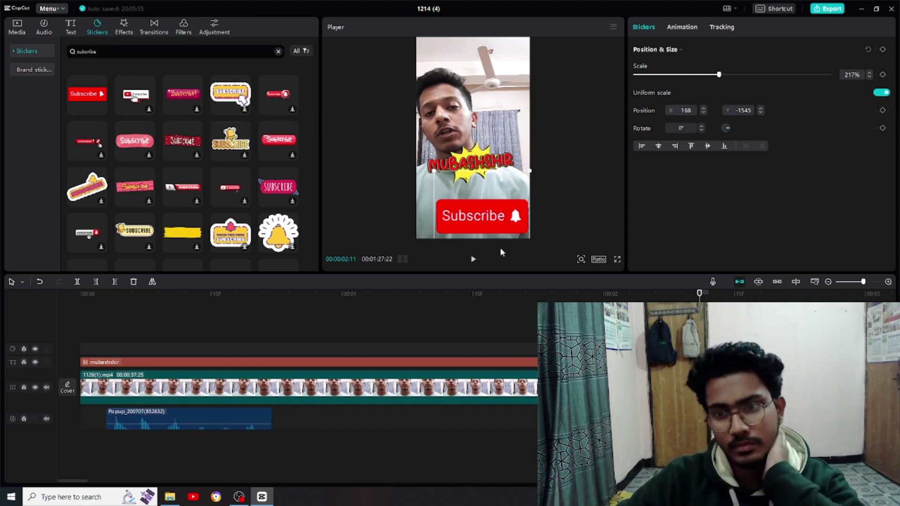
drag(308, 326, 84, 349)
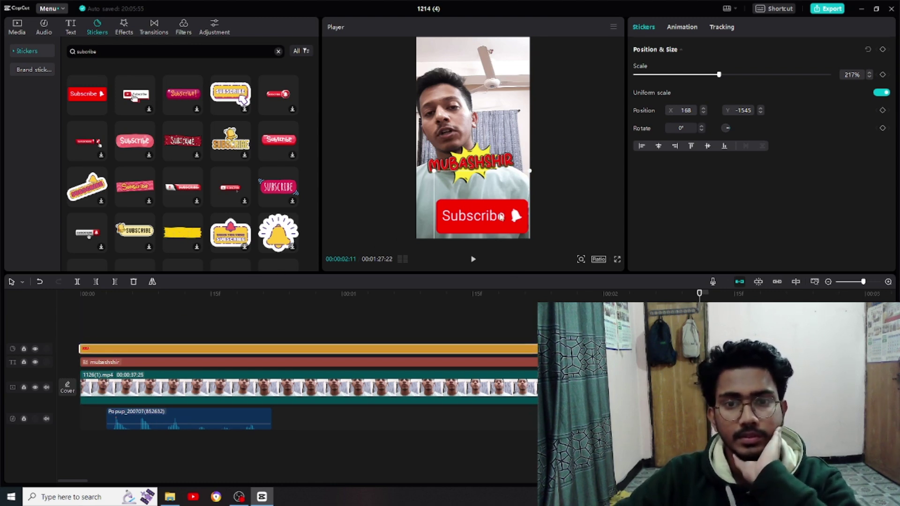
drag(434, 171, 485, 201)
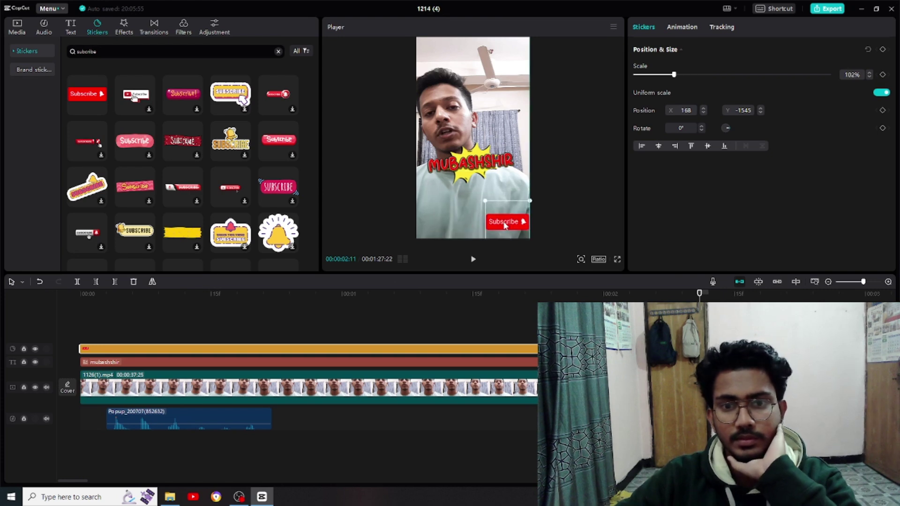
click(124, 27)
click(91, 77)
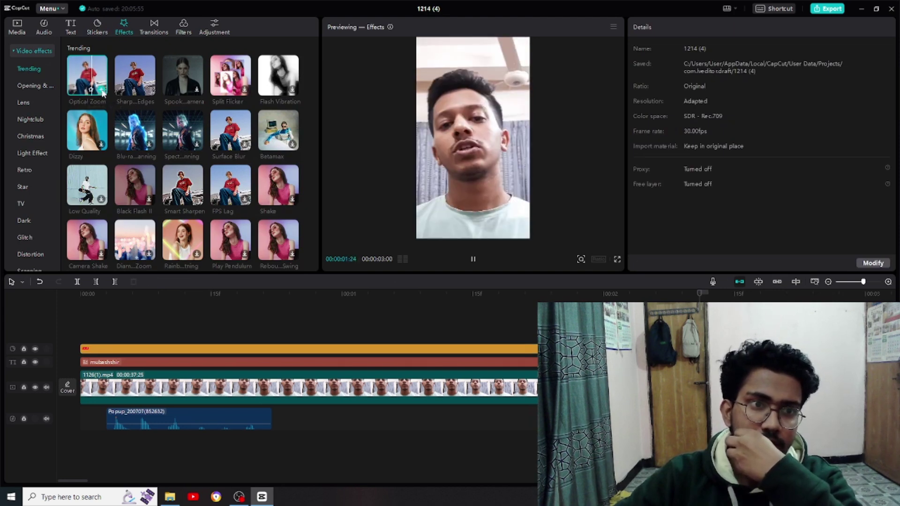
Add the Optical Zoom effect to the video's start, undoing it once and then restoring it
click(102, 90)
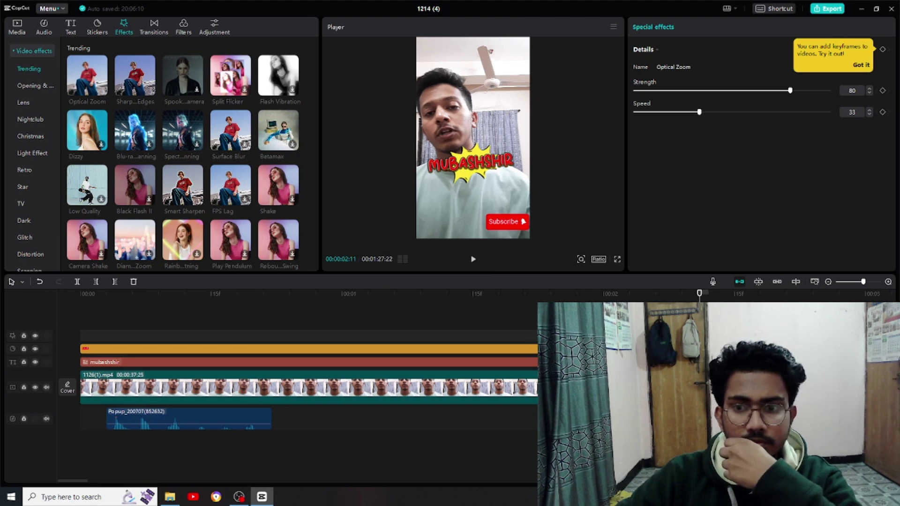
key(Escape)
key(ctrl+z)
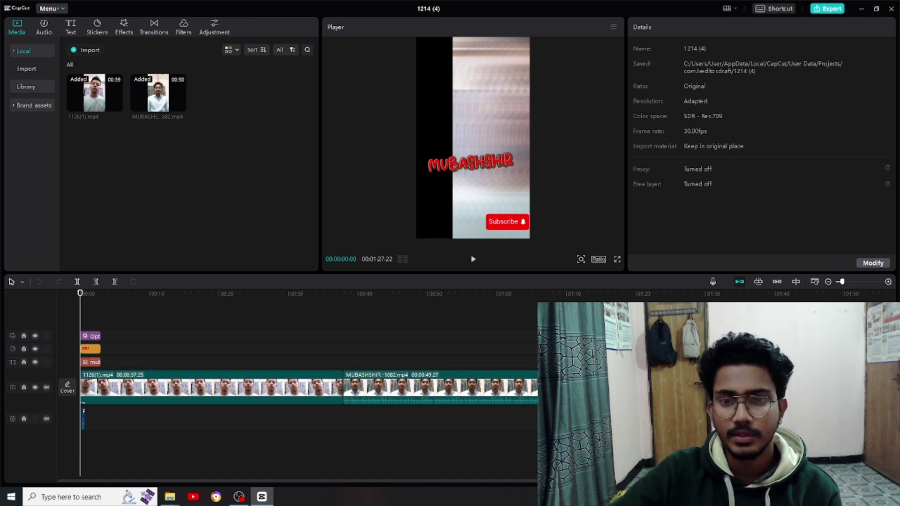
Close the CapCut project editor and the CapCut home window
click(473, 387)
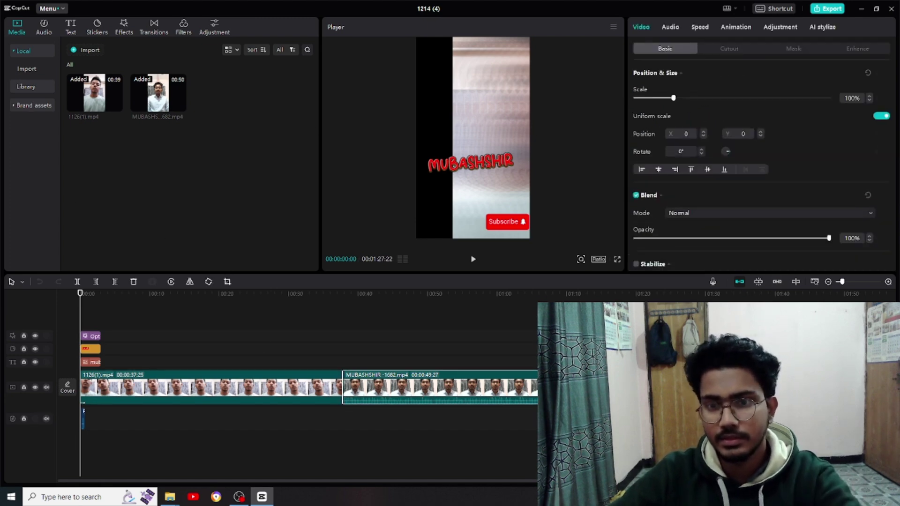
click(892, 9)
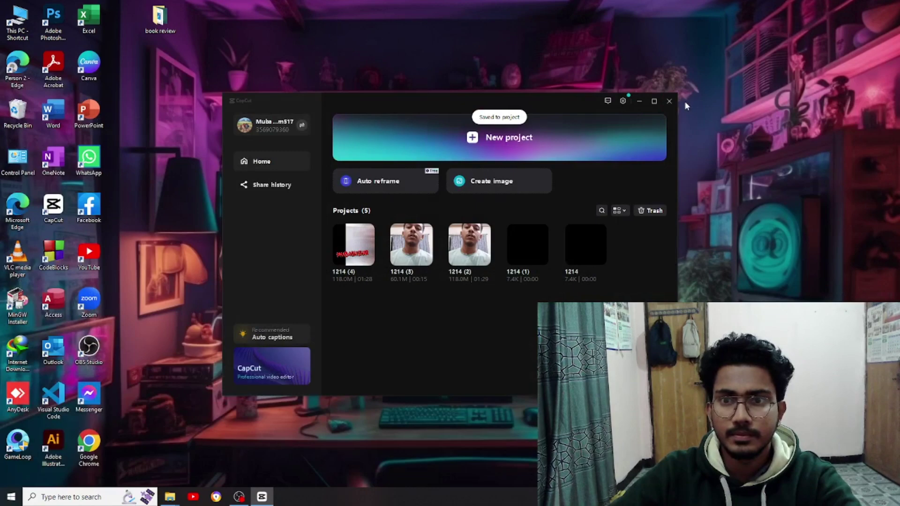
click(670, 102)
Refresh the desktop and open the Videos folder through This PC
right_click(256, 118)
click(287, 158)
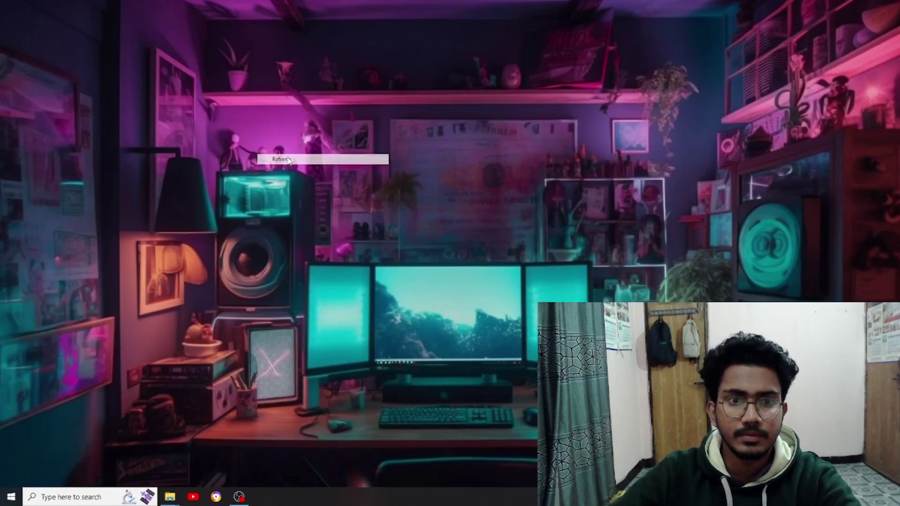
double_click(17, 28)
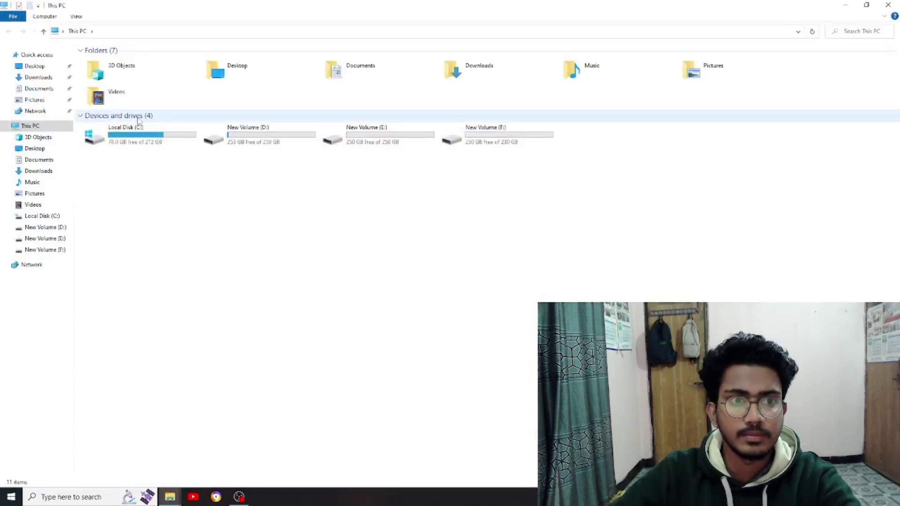
double_click(146, 105)
double_click(307, 77)
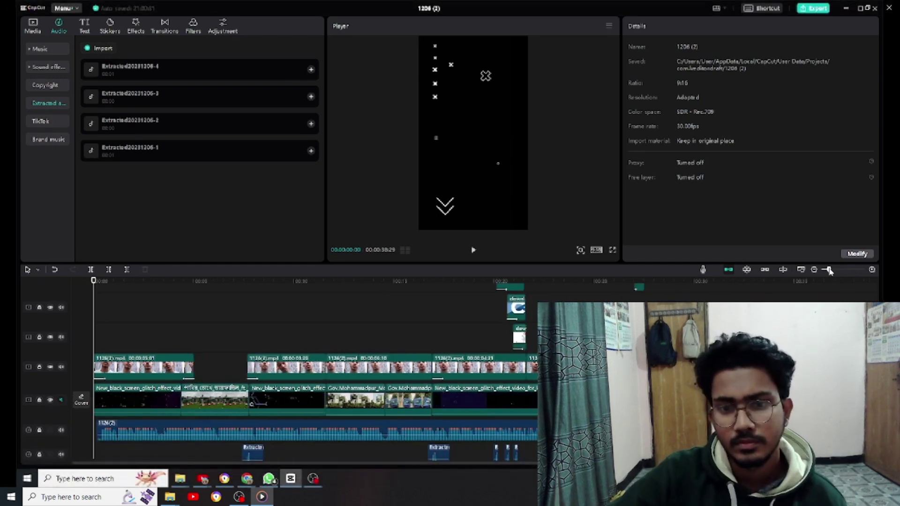
mouse_move(387, 296)
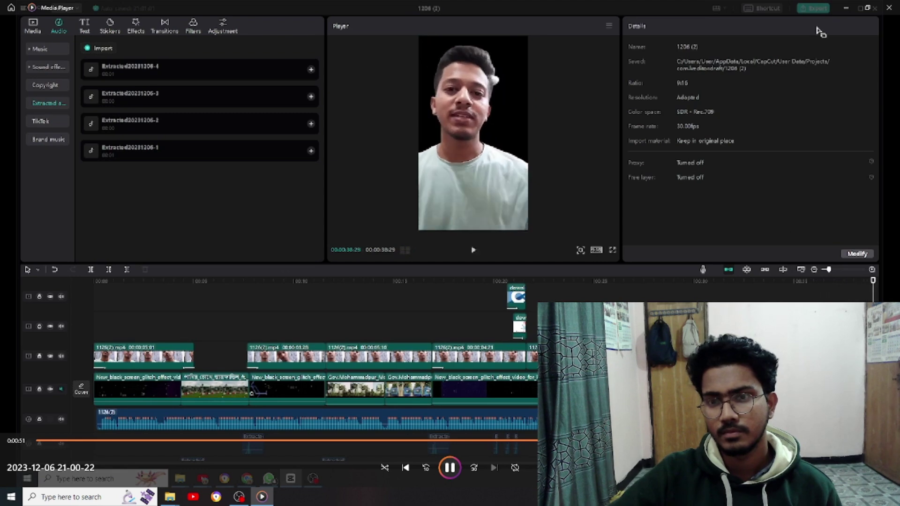
Close Media Player and File Explorer, refresh the desktop, and minimise OBS Studio
click(890, 8)
click(888, 5)
right_click(322, 110)
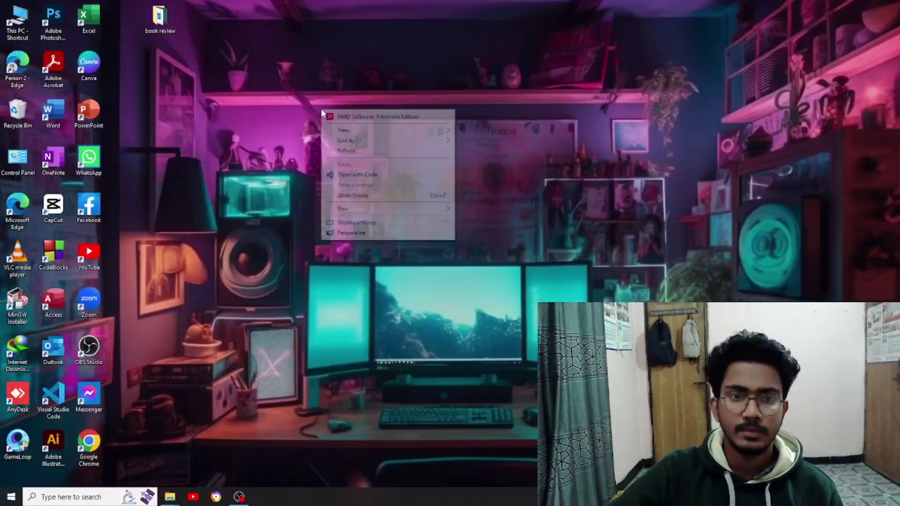
click(337, 150)
key(alt+Tab)
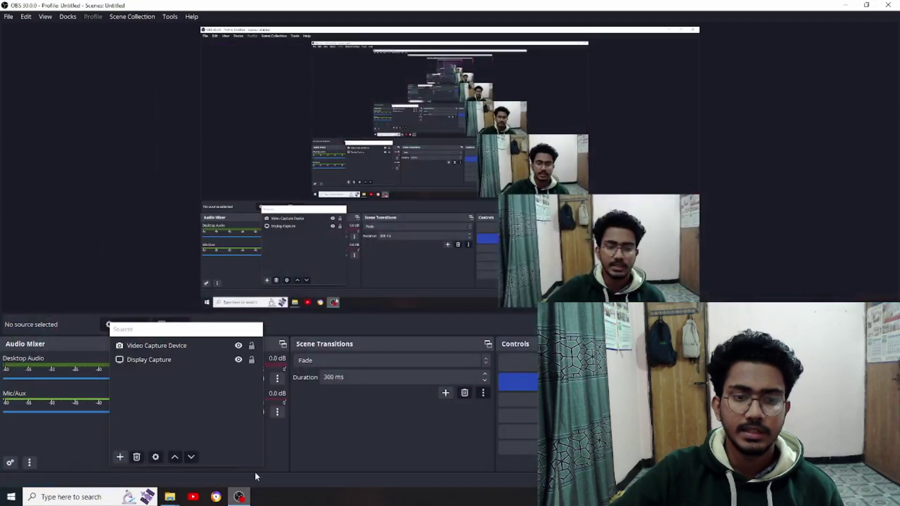
click(845, 6)
Refresh the desktop again, launch CapCut and start a new empty project
right_click(313, 149)
click(324, 185)
double_click(51, 211)
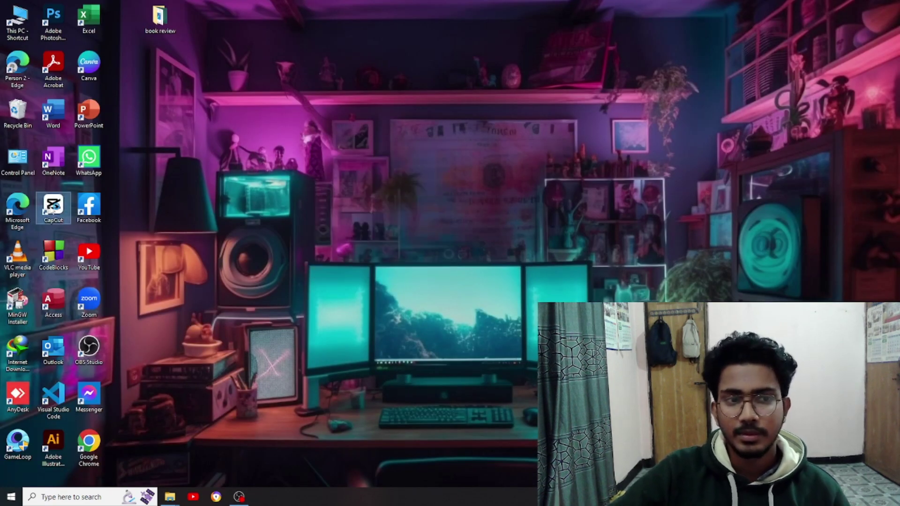
click(506, 139)
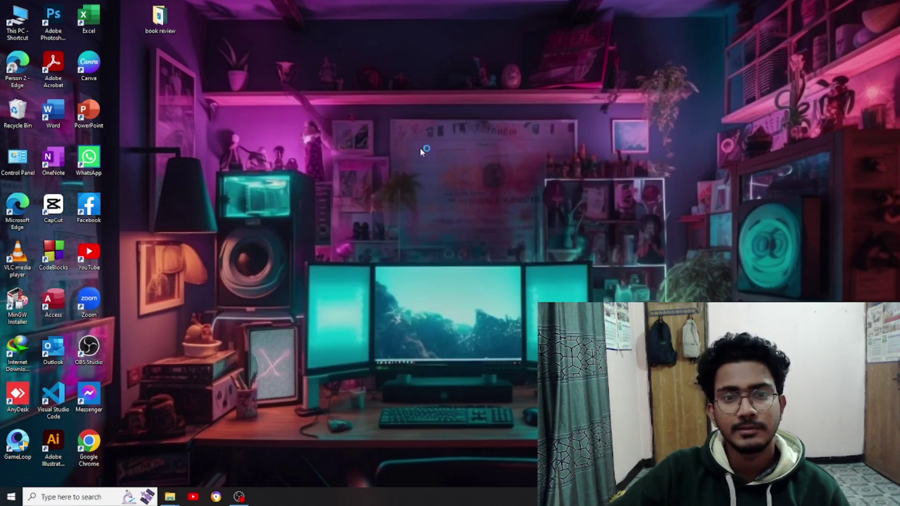